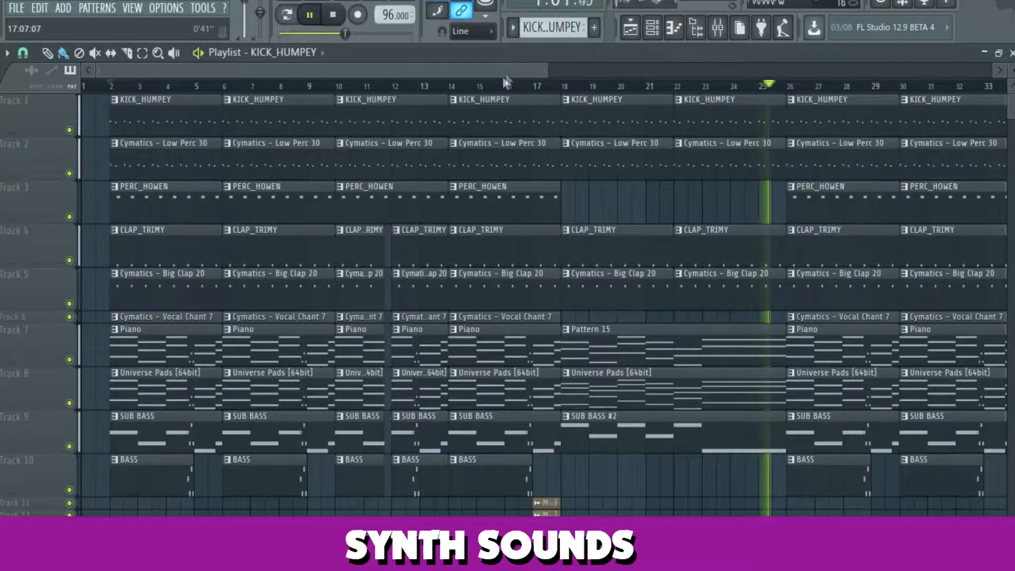
left_click_drag(527, 71, 554, 74)
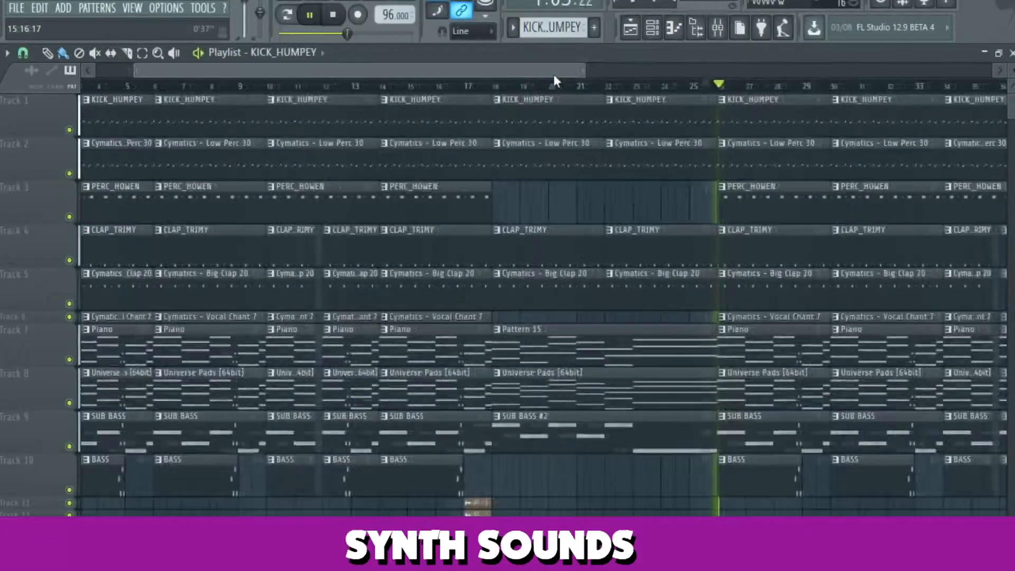
scroll(556, 87, "down", 3)
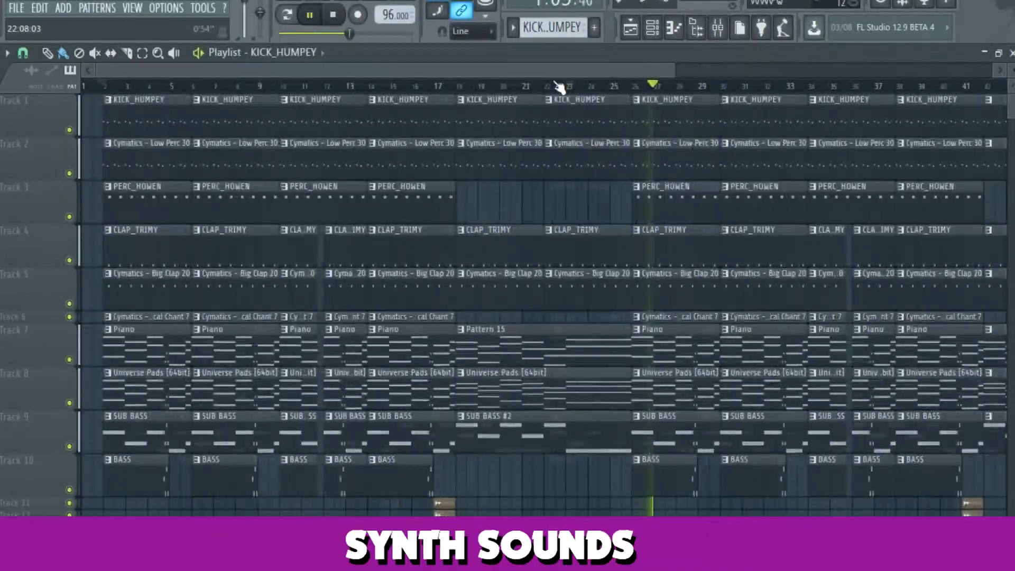
scroll(556, 87, "down", 2)
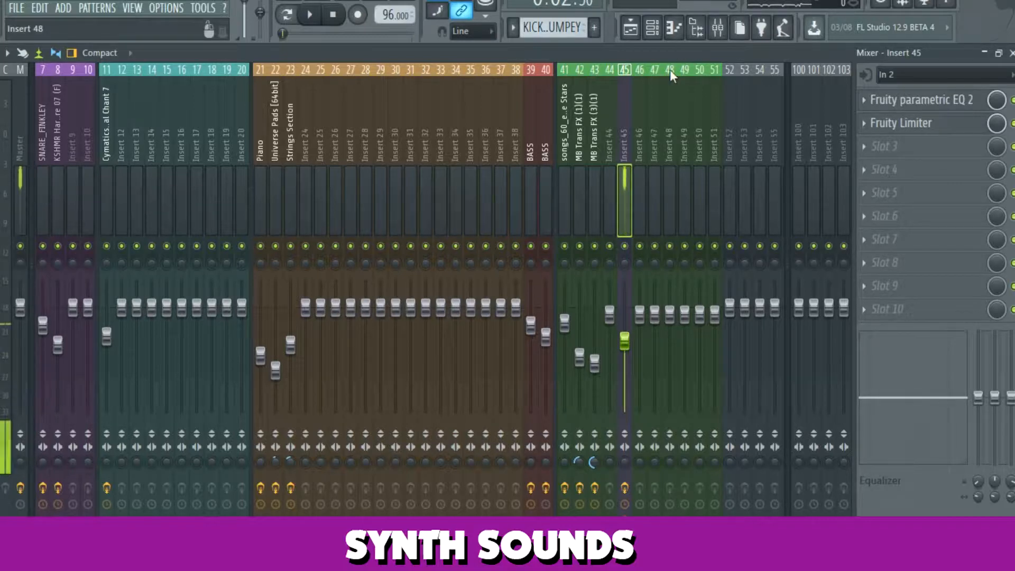
- Show the channel rack, enlarge it to fit all channels, and widen its channel name buttons
left_click(653, 37)
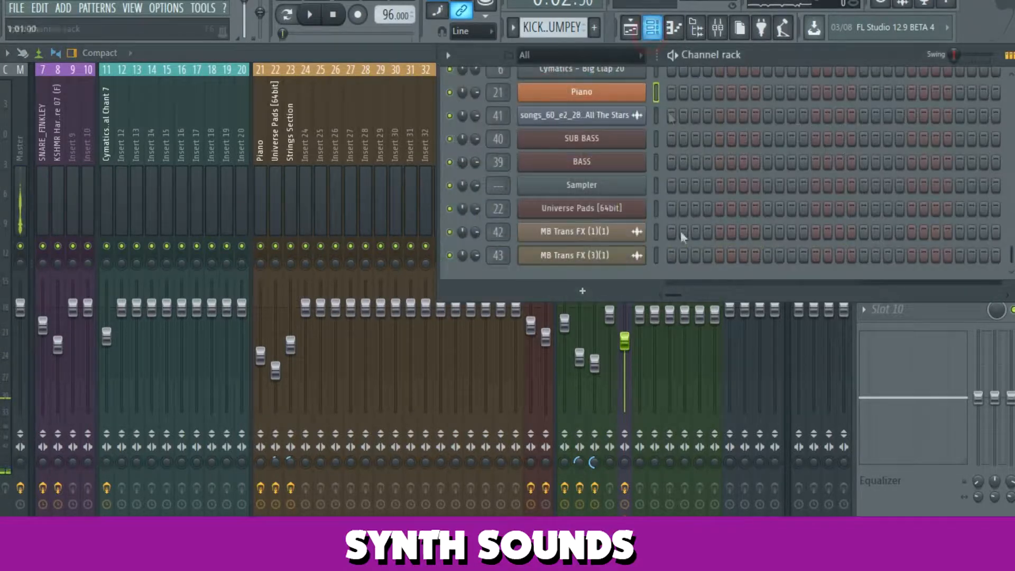
left_click_drag(499, 300, 499, 510)
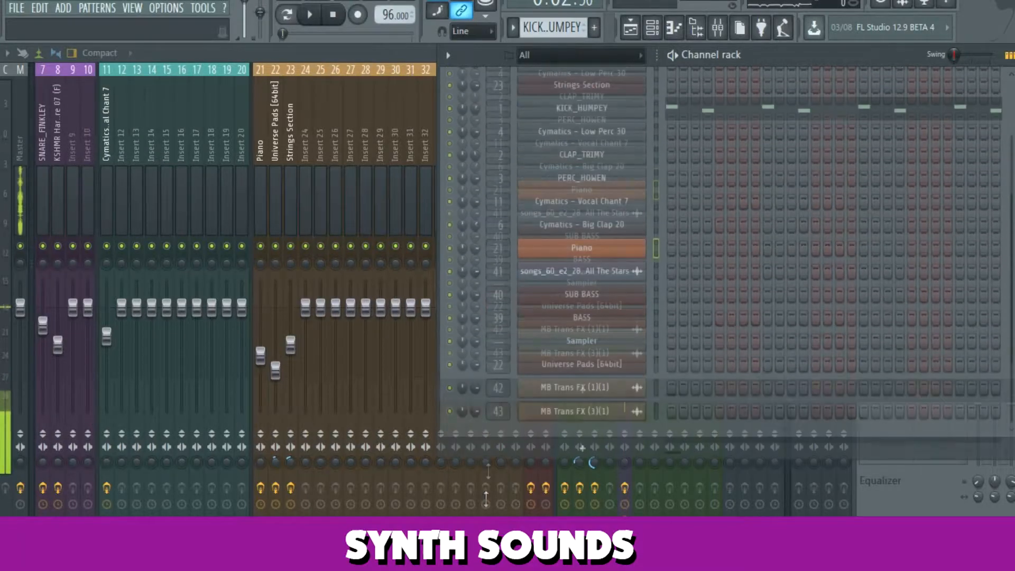
left_click_drag(737, 59, 634, 107)
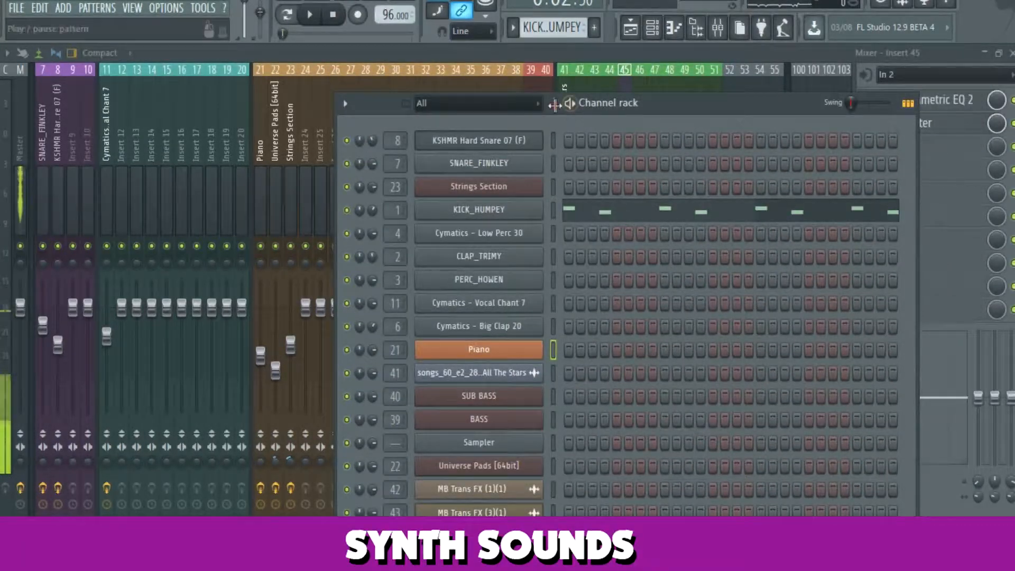
left_click_drag(555, 104, 588, 111)
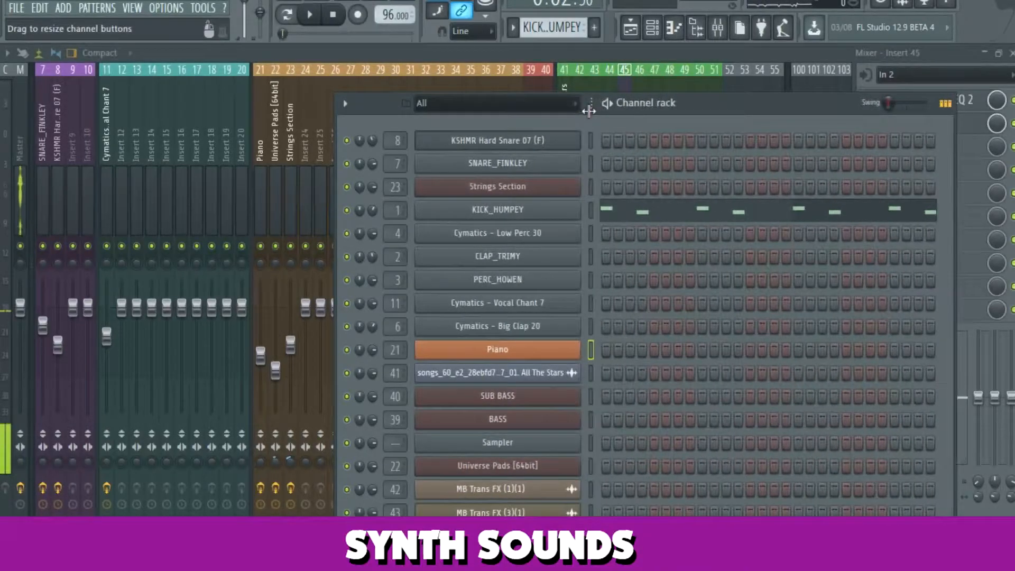
mouse_move(695, 101)
left_mouse_down()
mouse_move(711, 87)
mouse_move(684, 89)
left_mouse_up()
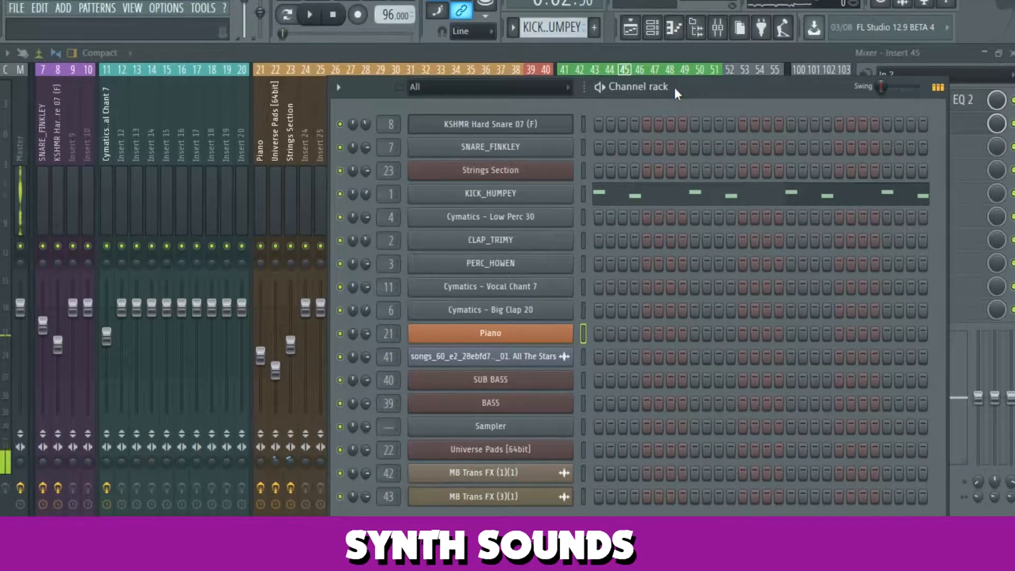
- Select the Cymatics - Low Perc 30 pattern and inspect the KICK_HUMPEY channel's sample settings
key("KP_Add")
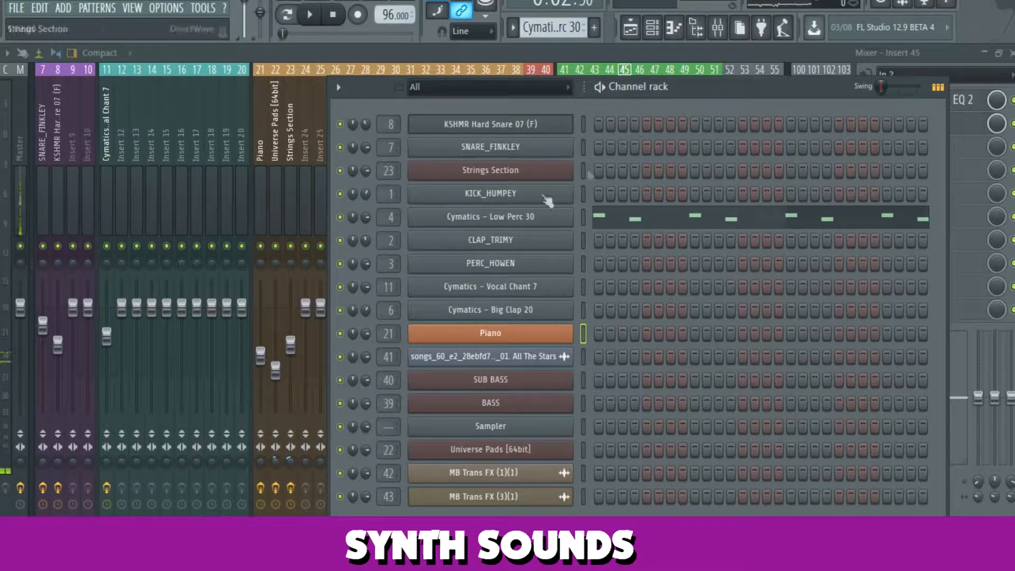
left_click(539, 193)
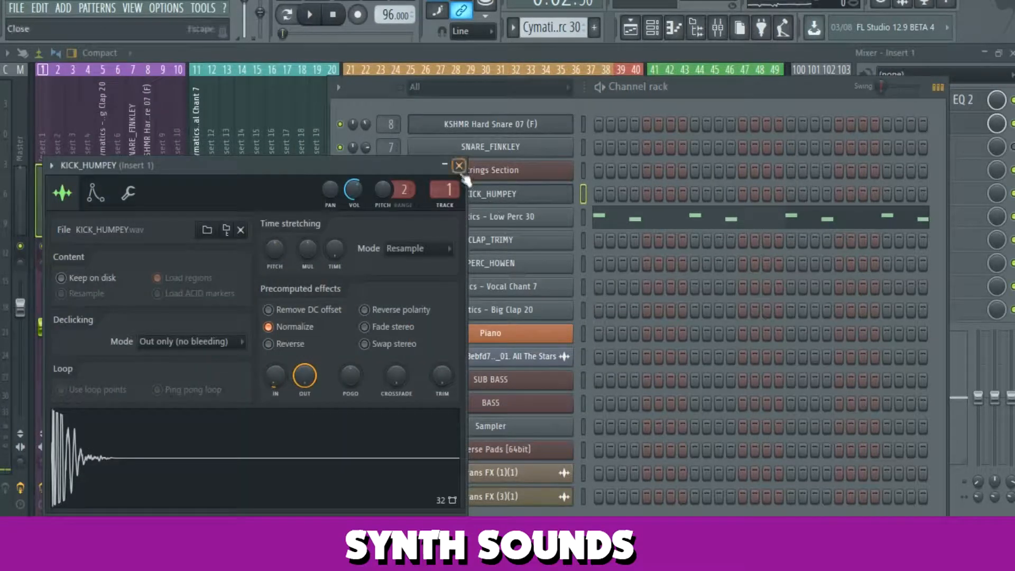
left_click(459, 186)
- Audition the CLAP_TRIMY sample from its channel settings several times, and close the settings
left_click(532, 241)
left_click(291, 449)
left_click(293, 449)
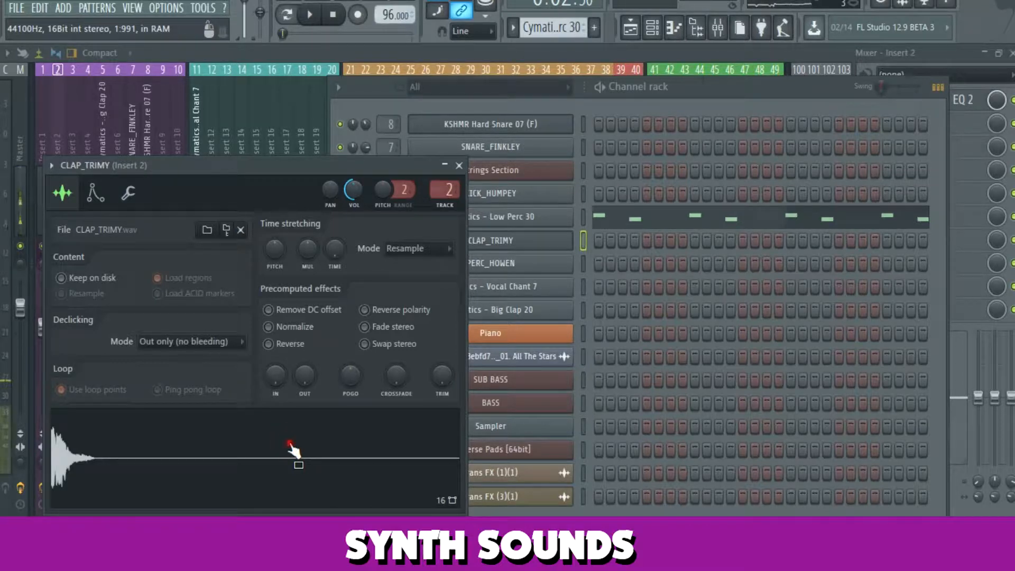
left_click(459, 165)
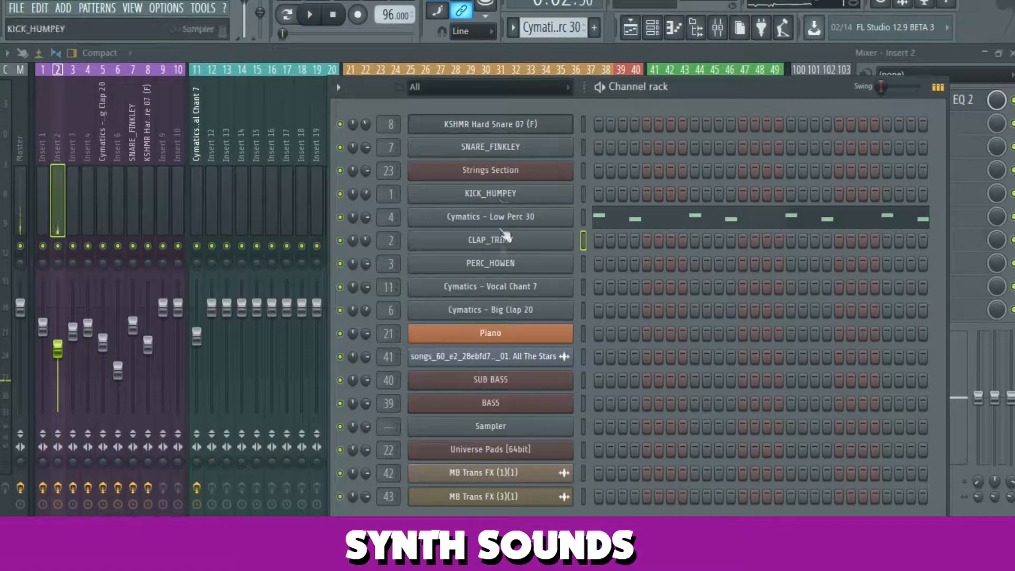
left_click(504, 238)
left_click(222, 472)
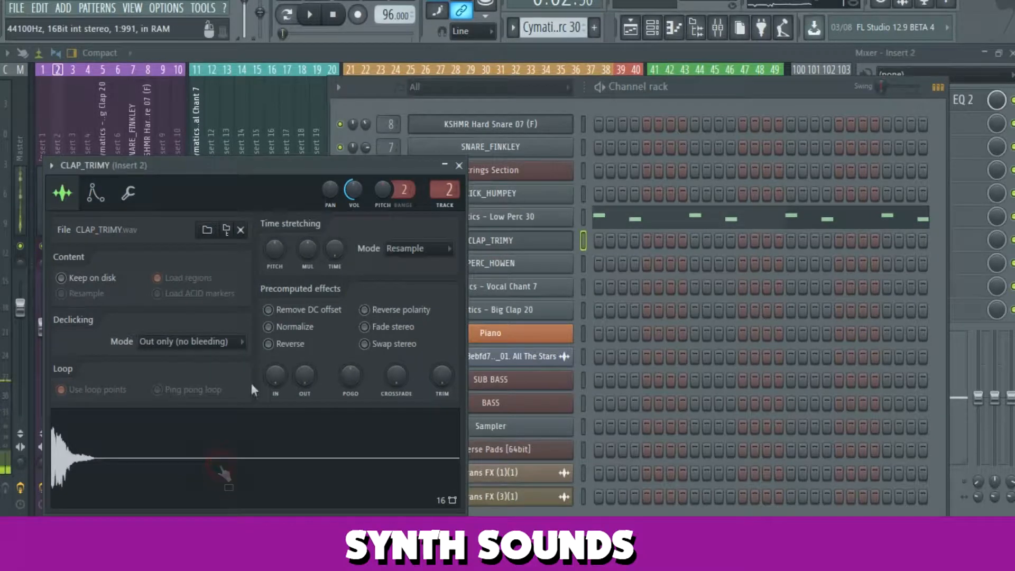
left_click(282, 442)
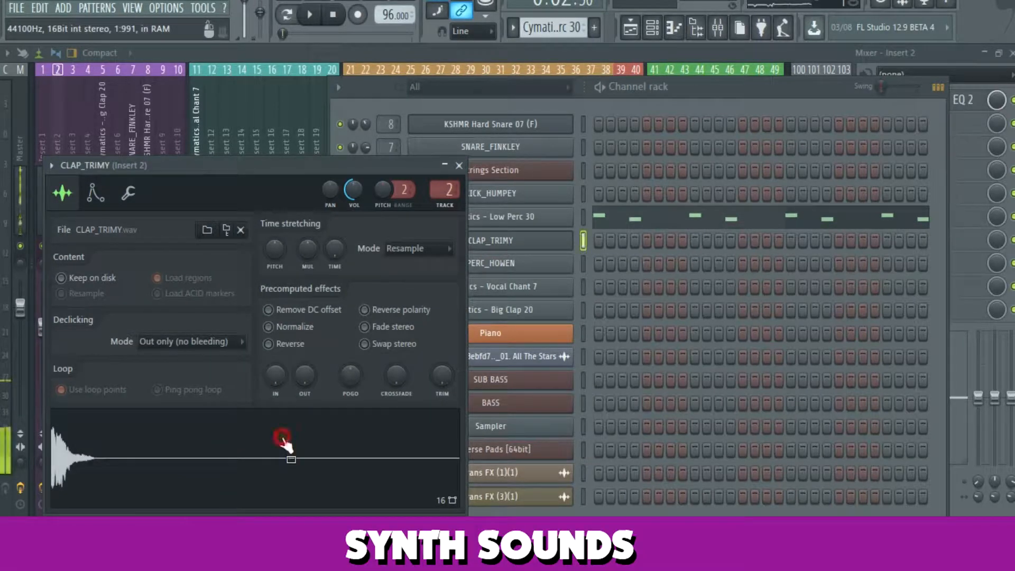
left_click(458, 165)
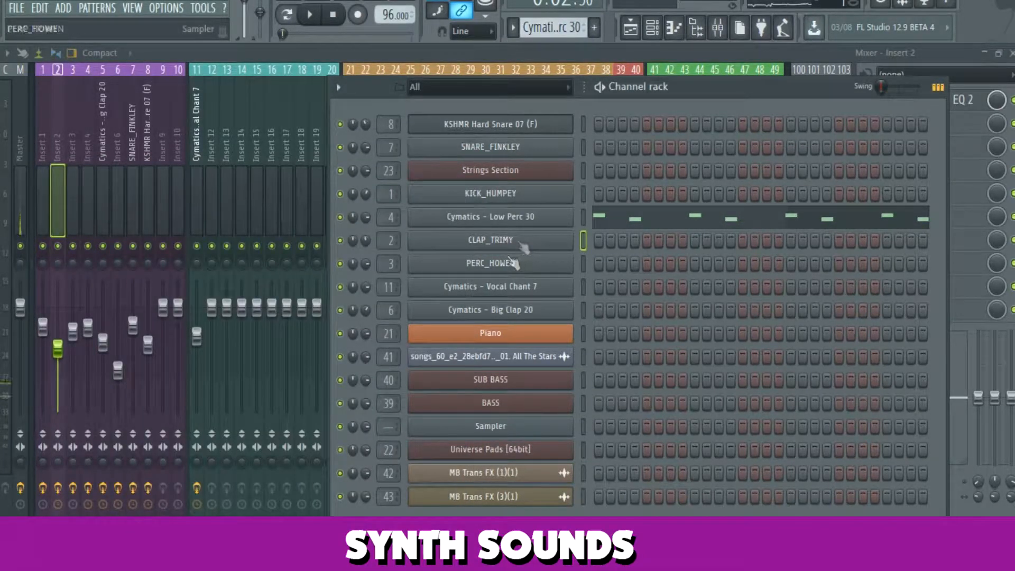
- Audition the PERC_HOWEN sample from its channel's sample settings, and close the settings
left_click(506, 263)
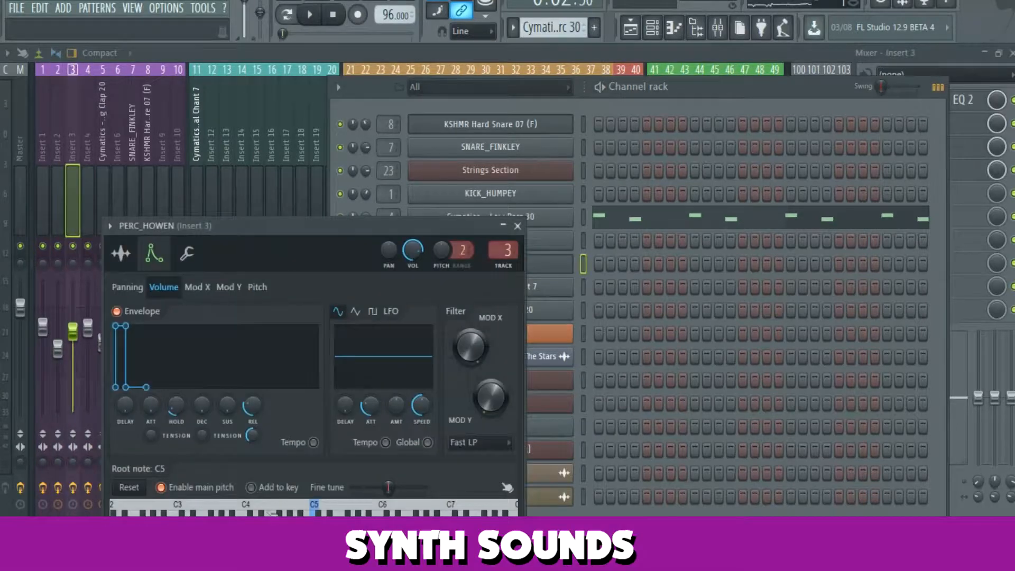
left_click(121, 254)
left_click(288, 504)
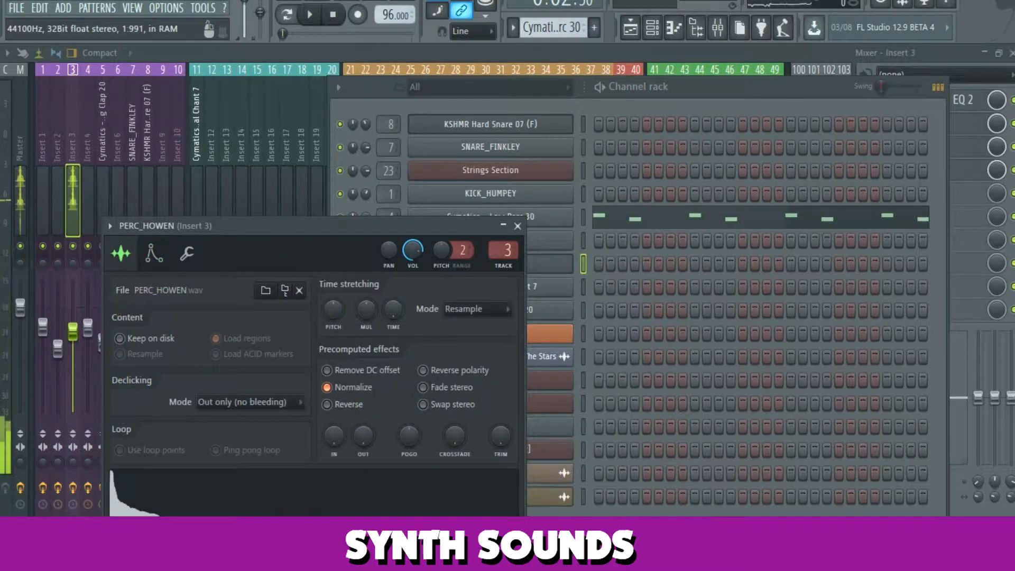
left_click(296, 520)
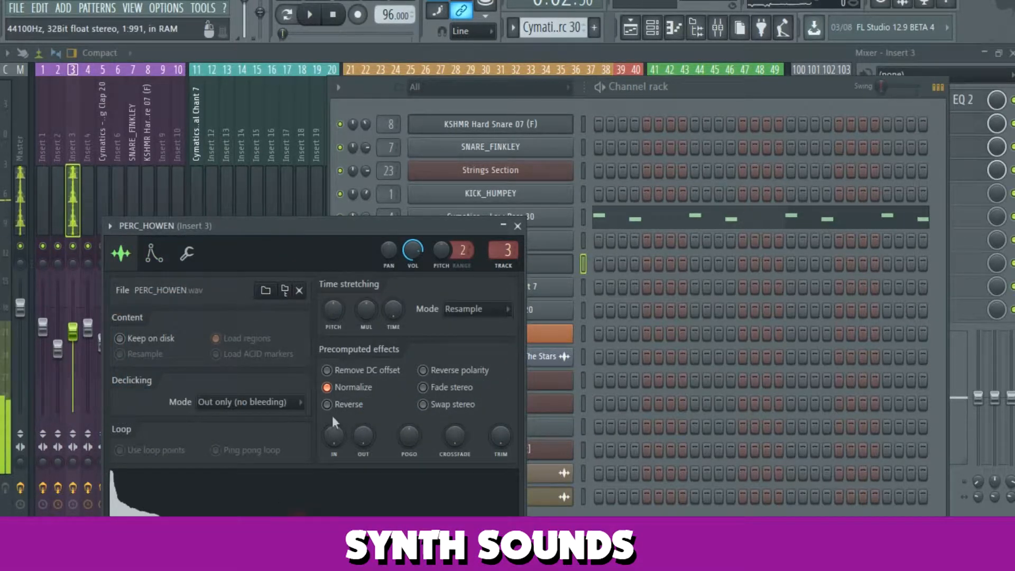
left_click(517, 226)
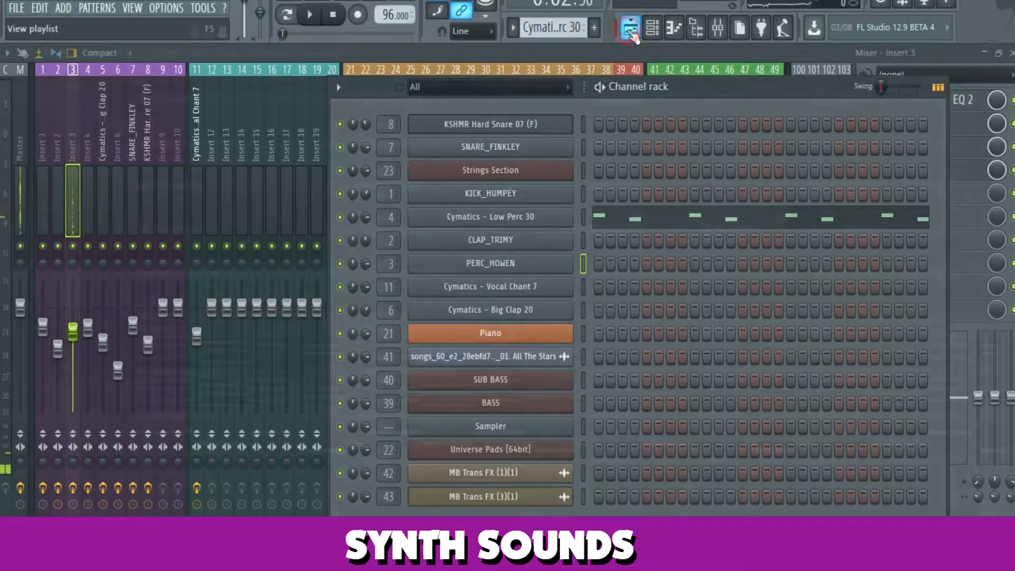
- In the playlist, solo the KICK_HUMPEY track and unmute the Low Perc 30, PERC_HOWEN and CLAP_TRIMY tracks
left_click(630, 27)
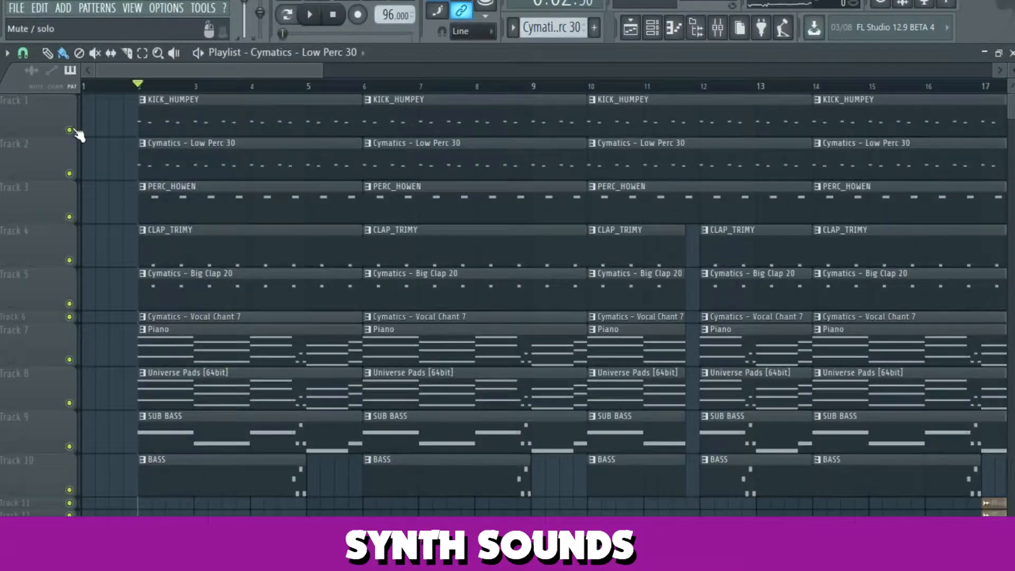
right_click(69, 129)
left_click(69, 173)
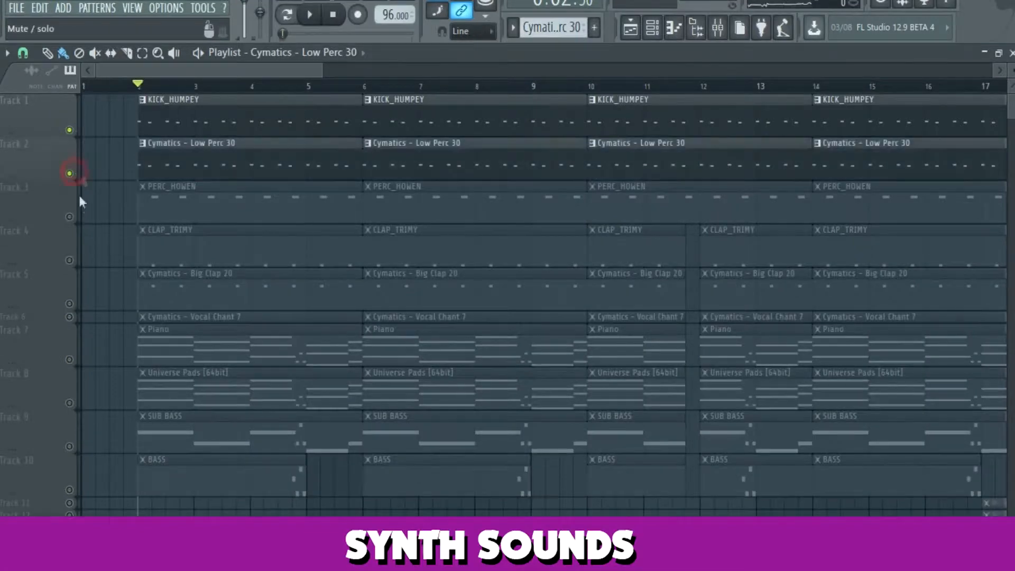
left_click(69, 216)
left_click(69, 260)
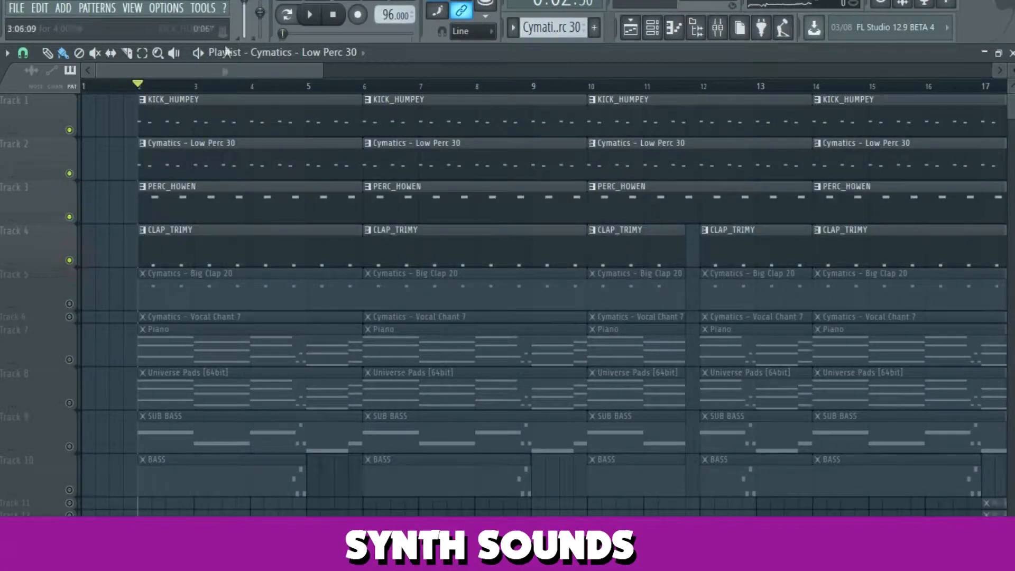
- Play the song and unmute the Big Clap 20 and Vocal Chant 7 tracks
left_click(197, 54)
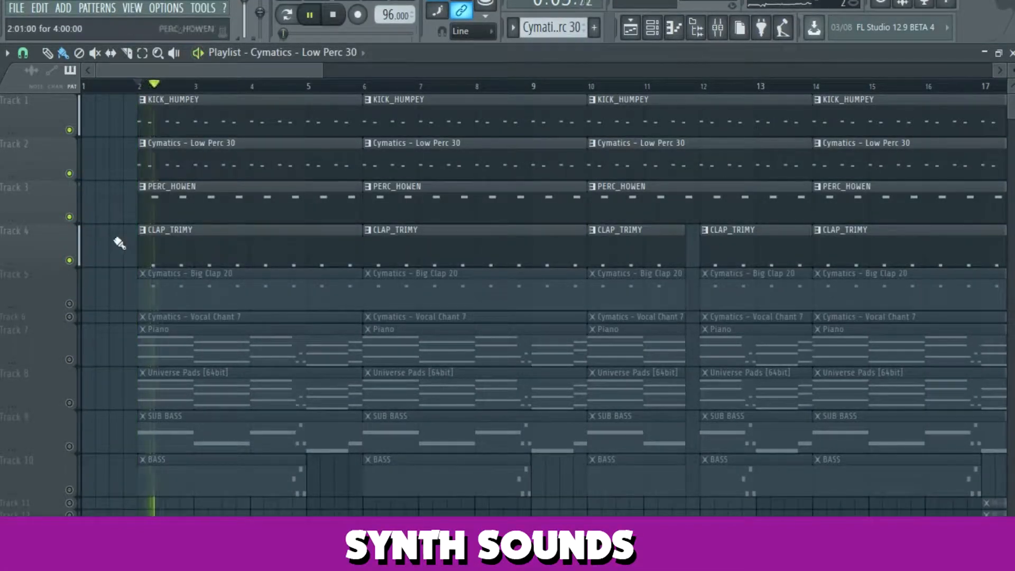
left_click(70, 304)
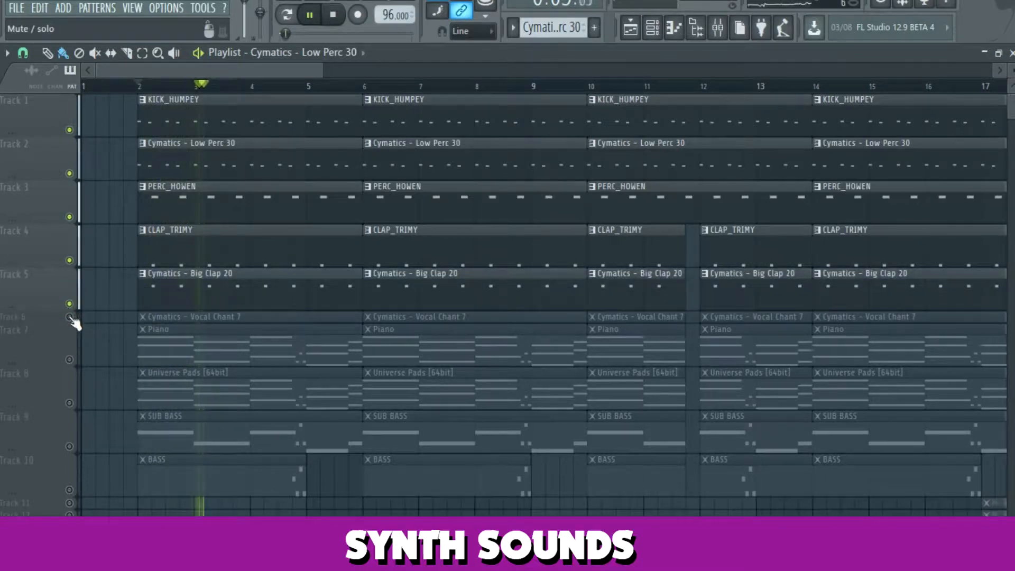
left_click(69, 317)
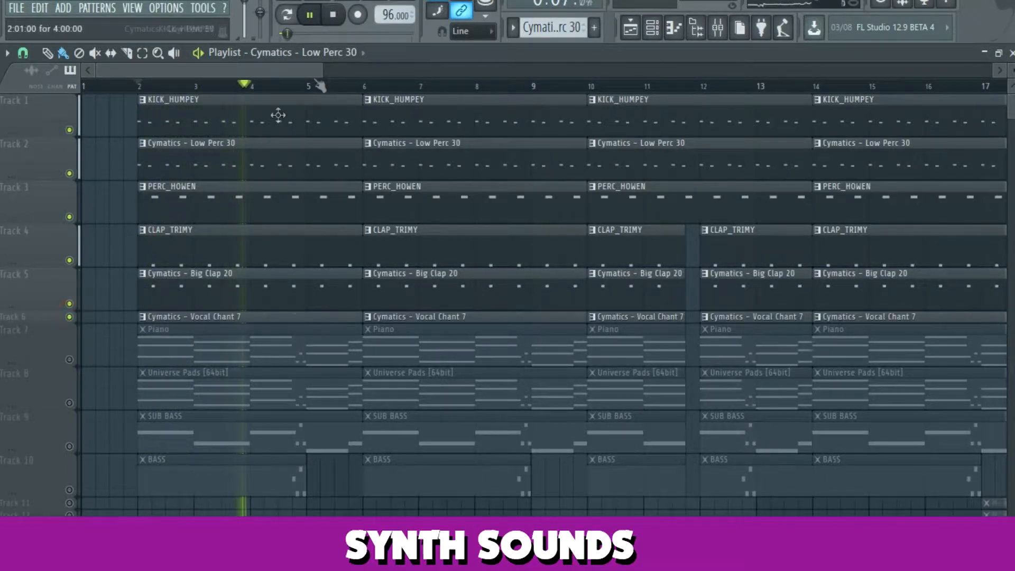
- Check the mixer and the wider arrangement while the drum and vocal tracks play, and stop playback
left_click_drag(321, 65, 581, 49)
left_click(720, 37)
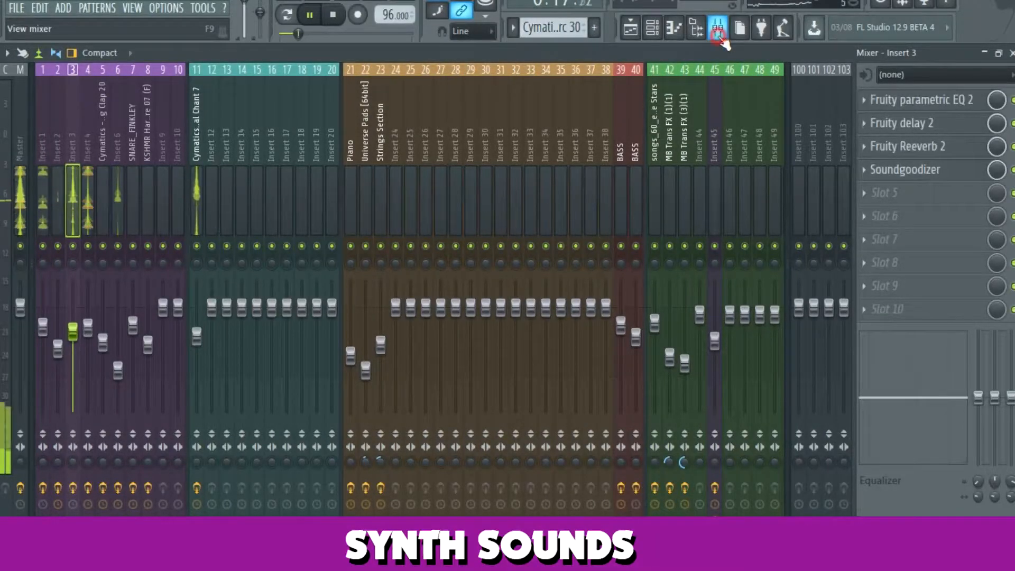
left_click(720, 37)
scroll(597, 91, "down", 1)
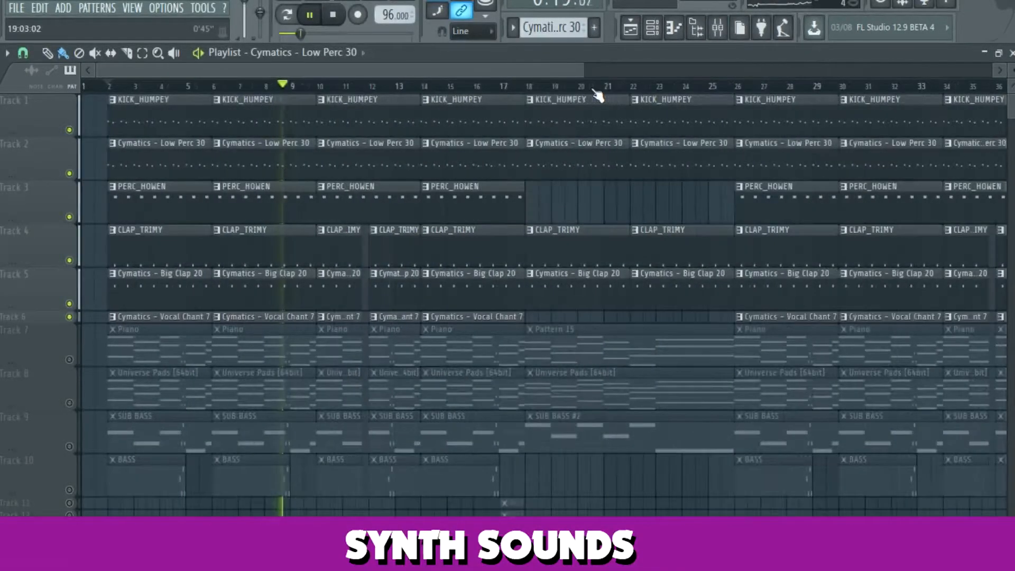
scroll(596, 94, "down", 1)
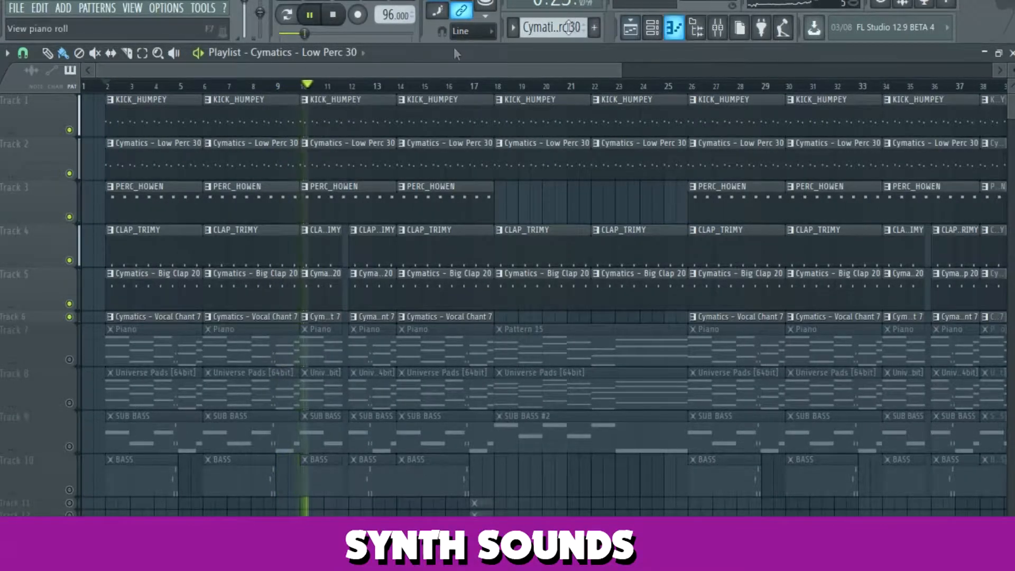
left_click(310, 19)
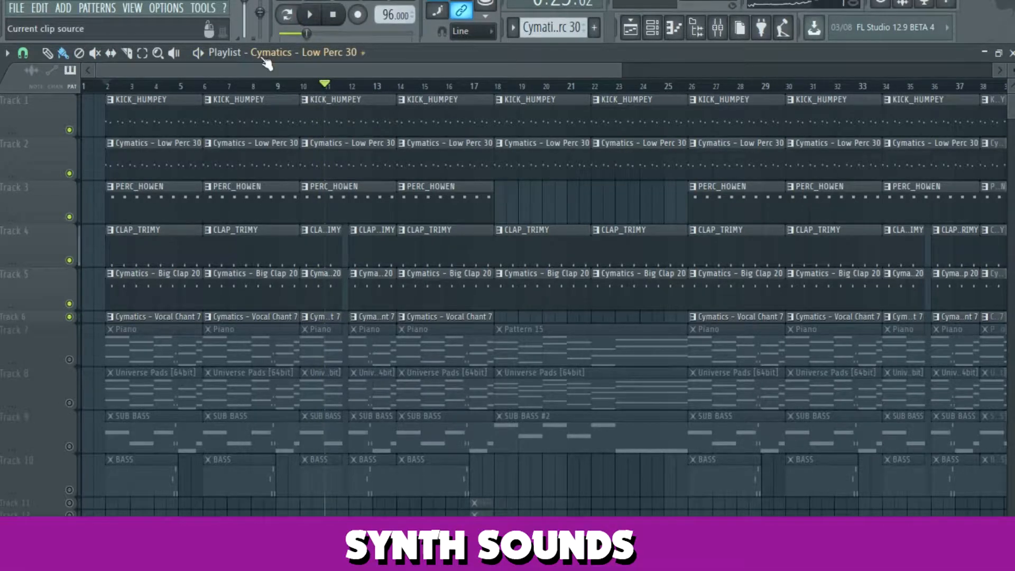
- Solo the Piano track in the playlist and unmute the Universe Pads track
left_click_drag(622, 75, 774, 73)
left_click_drag(569, 86, 544, 92)
scroll(543, 92, "down", 1)
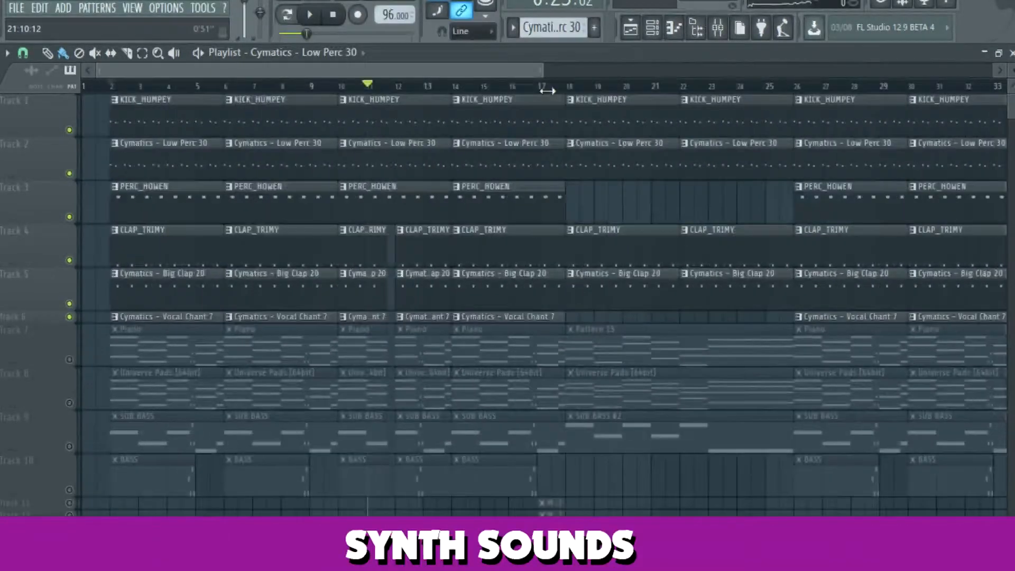
right_click(69, 360)
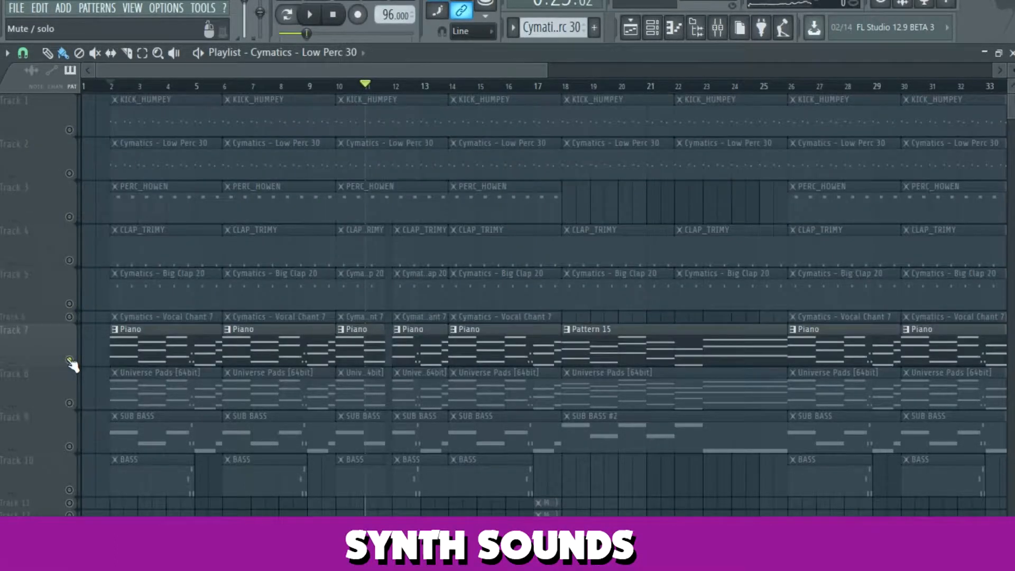
left_click(69, 404)
- Open the Piano pattern in the piano roll, fit its four bars in view, and play it
double_click(157, 346)
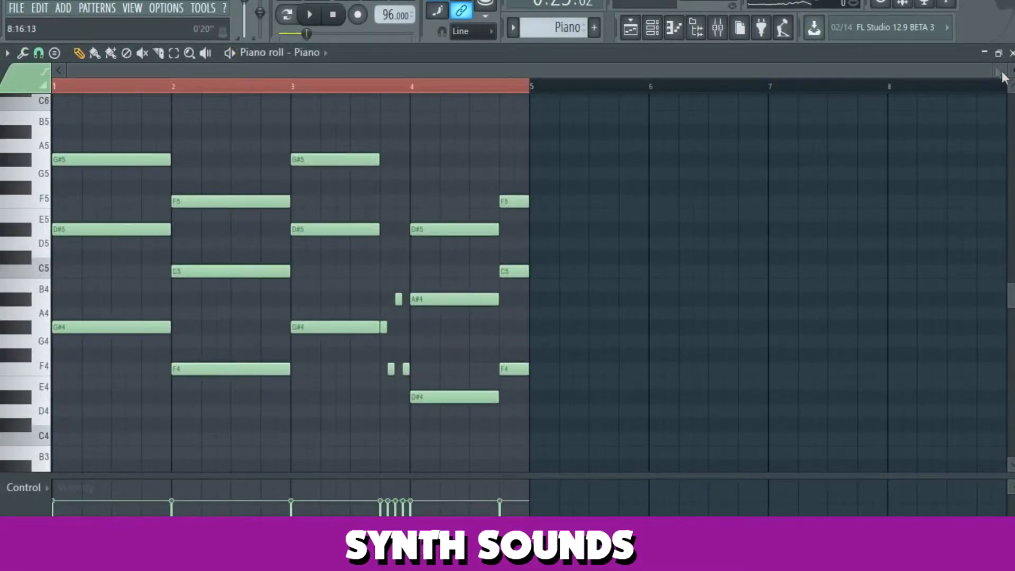
left_click_drag(989, 71, 740, 81)
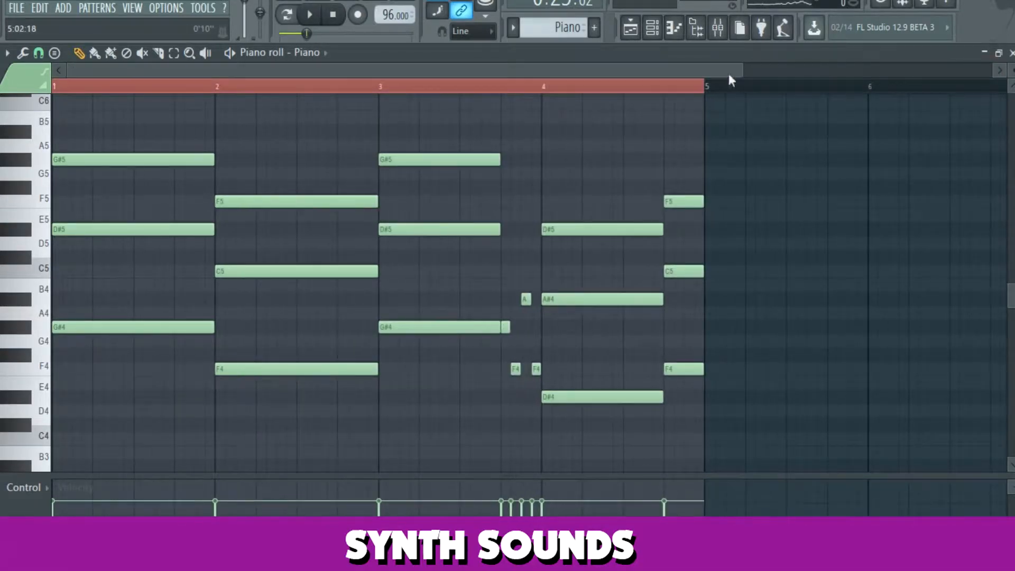
left_click_drag(741, 71, 722, 72)
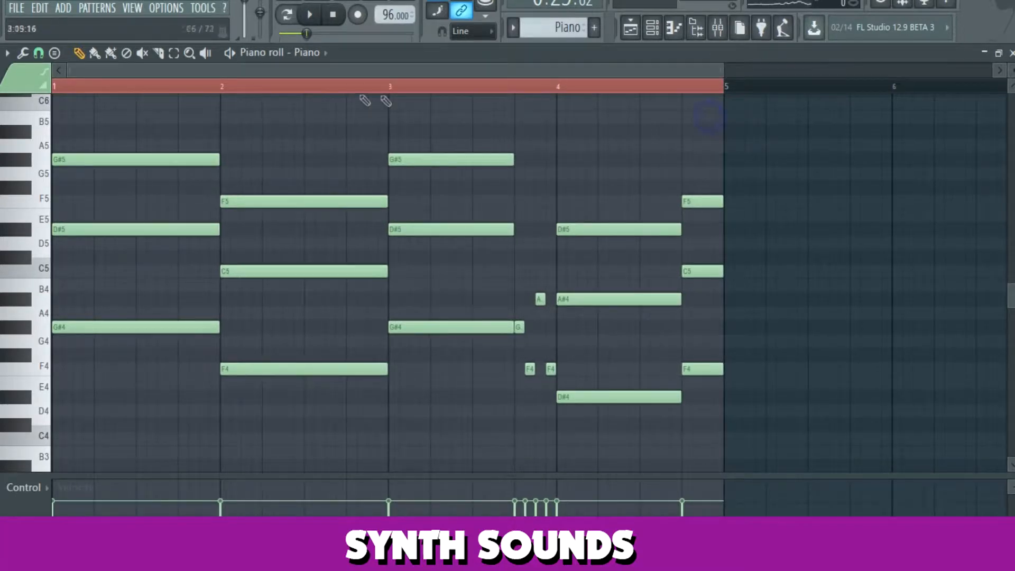
left_click(229, 62)
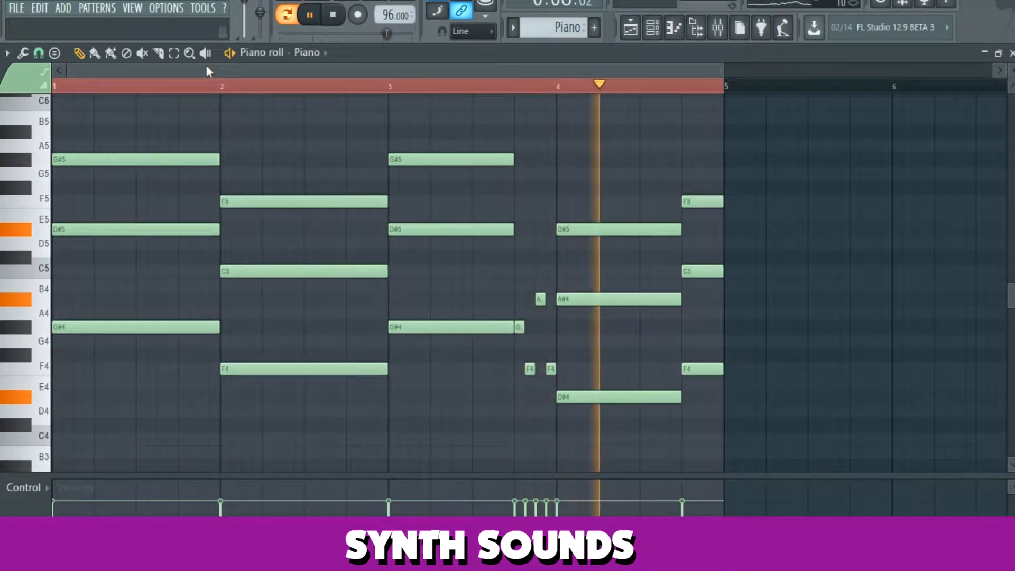
- Open the Universe Pads pattern in the piano roll, listen to its four bars, and pause playback
left_click(630, 27)
scroll(246, 272, "down", 1)
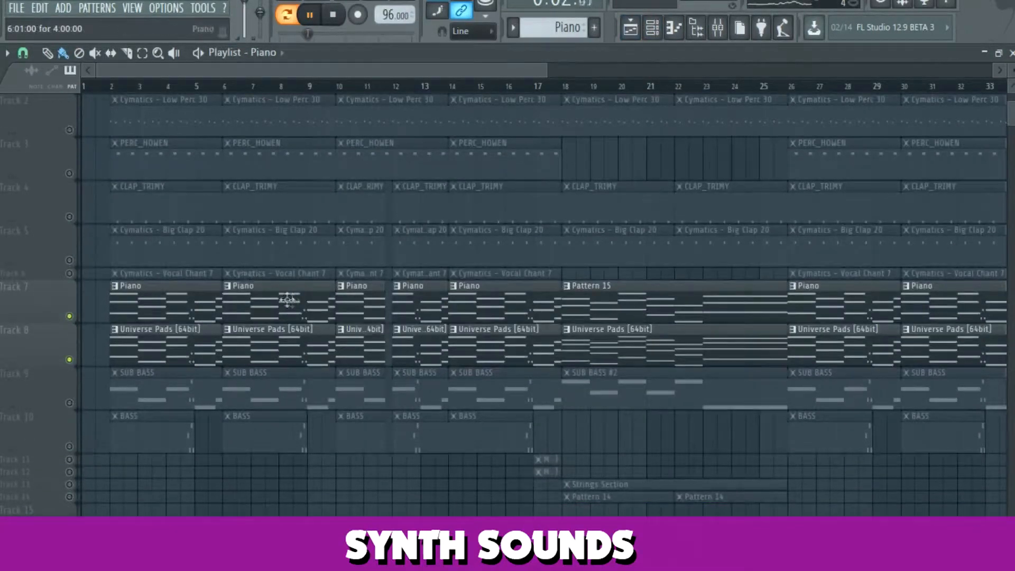
double_click(161, 343)
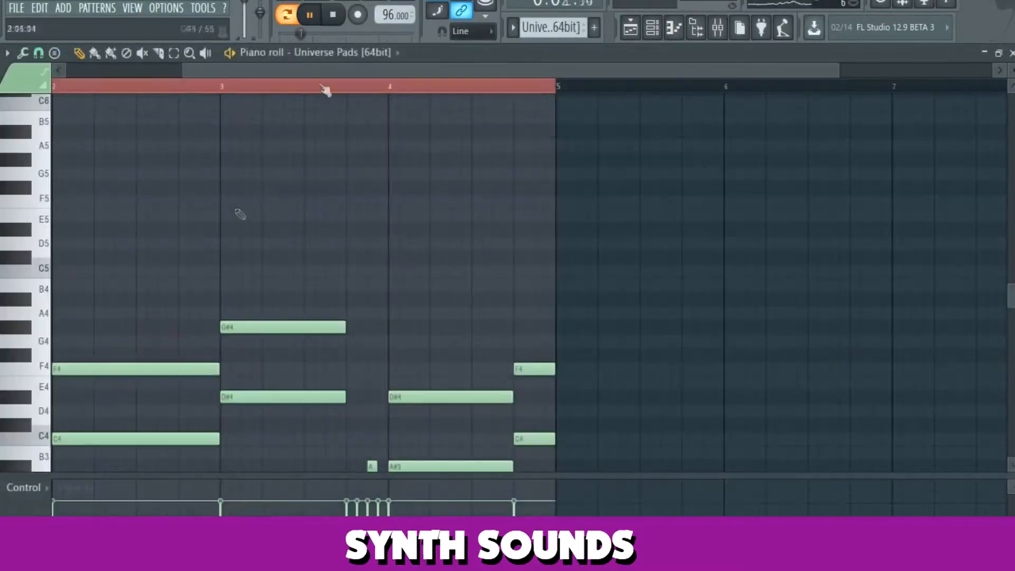
scroll(372, 225, "down", 4)
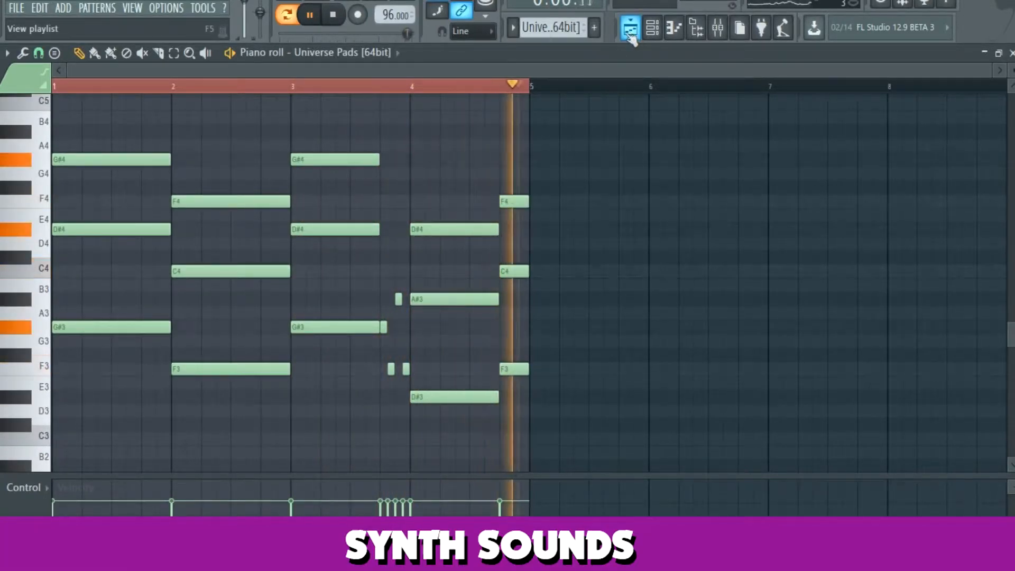
left_click(311, 16)
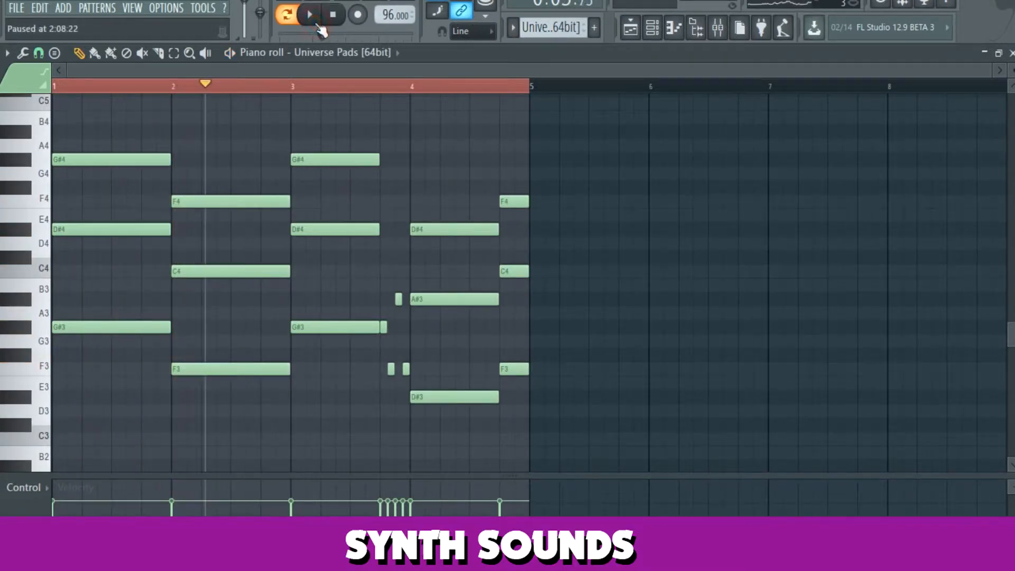
- Solo the SUB BASS track in the playlist and play its pattern from the start in the piano roll
left_click(637, 34)
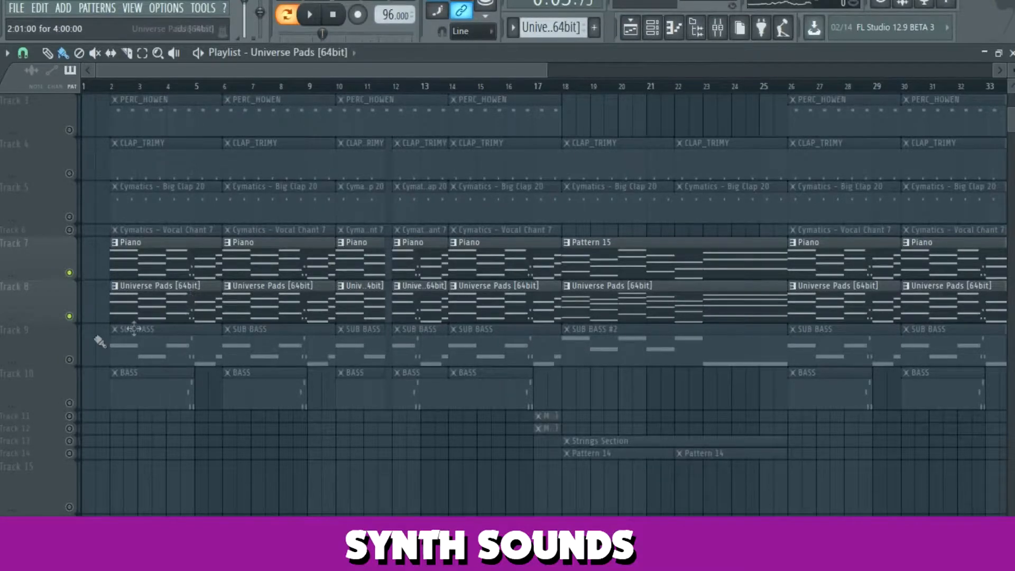
right_click(70, 360)
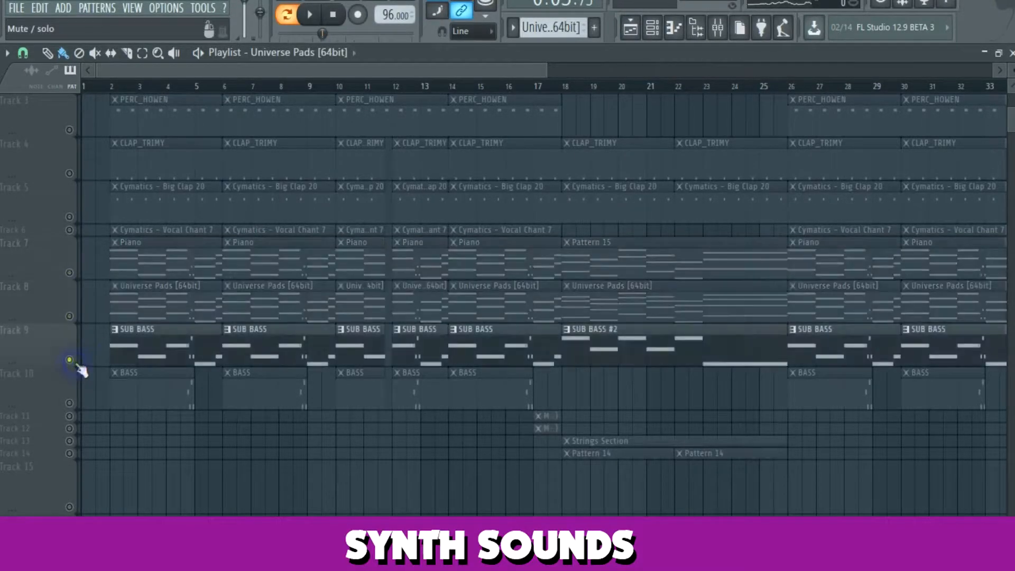
double_click(153, 350)
scroll(296, 96, "left", 2)
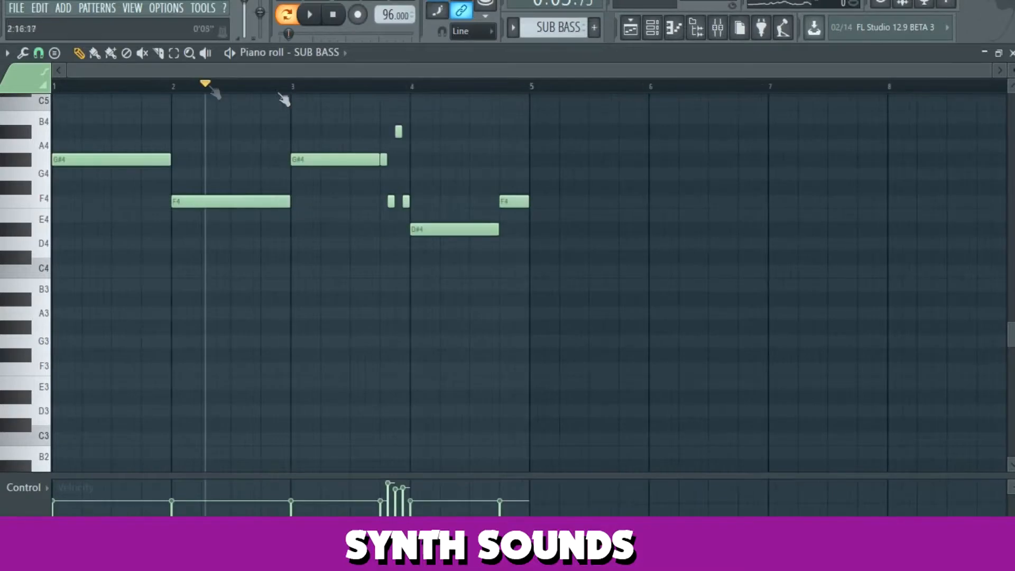
left_click_drag(64, 84, 57, 85)
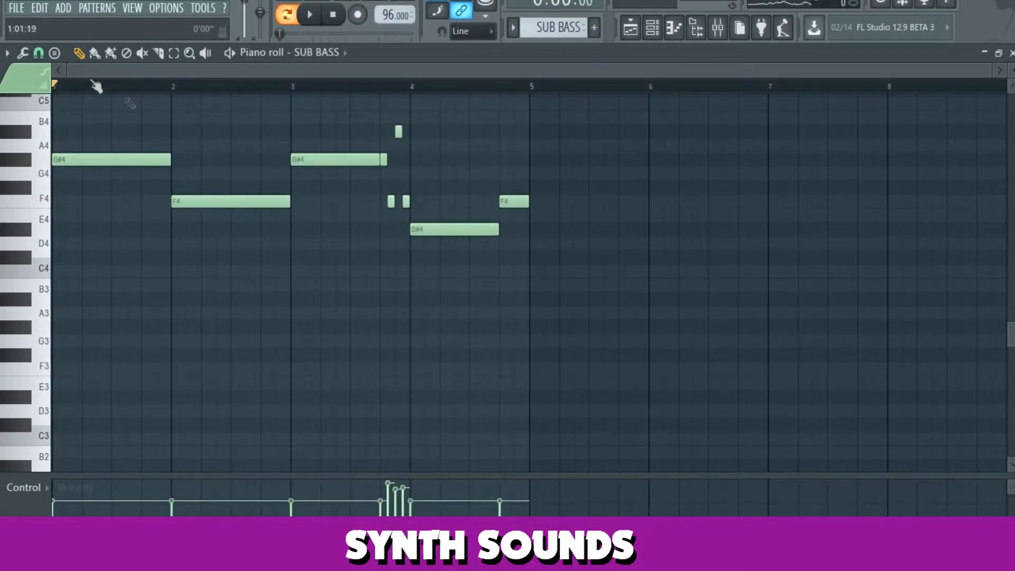
scroll(129, 102, "up", 4)
left_click(236, 56)
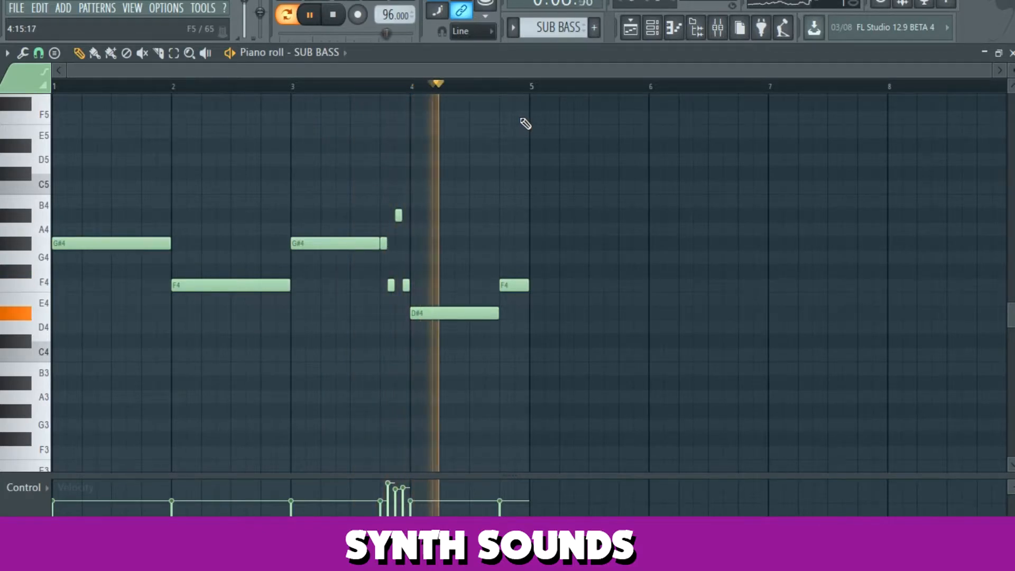
- Mute the SUB BASS track, unmute the BASS track, and play the short BASS notes just before bar 5
left_click(629, 28)
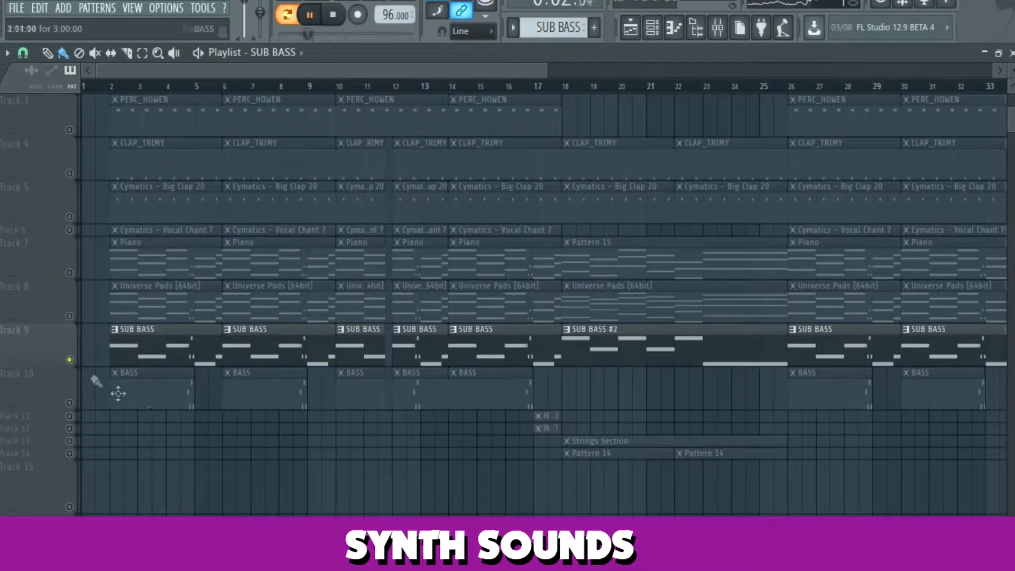
left_click(73, 359)
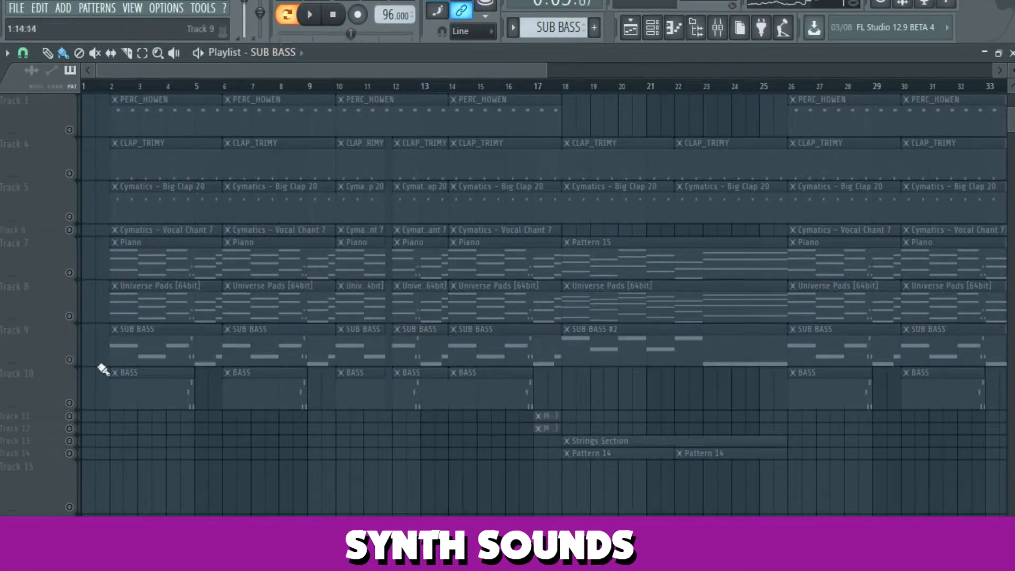
left_click(72, 402)
scroll(211, 91, "up", 4)
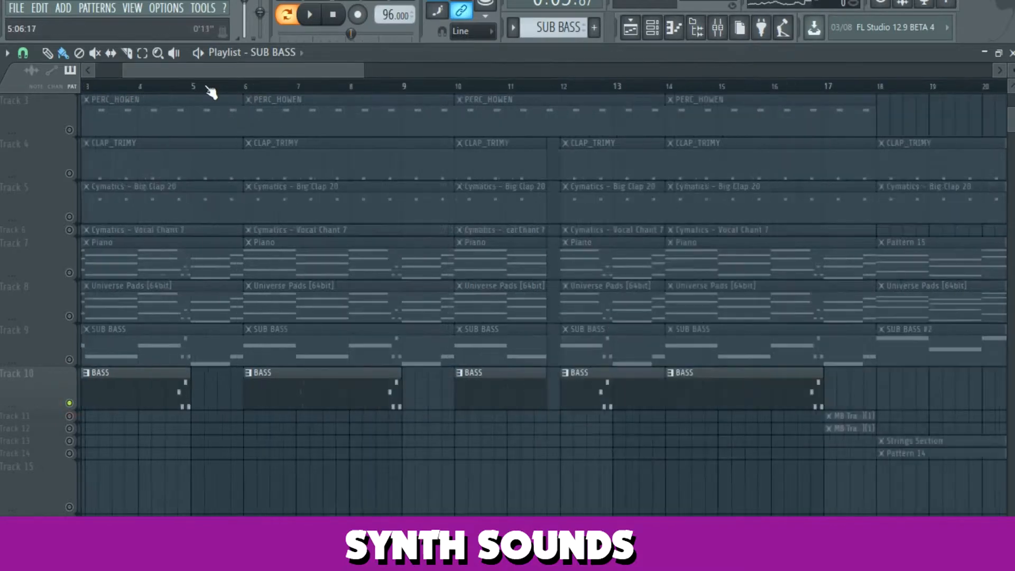
scroll(176, 90, "up", 4)
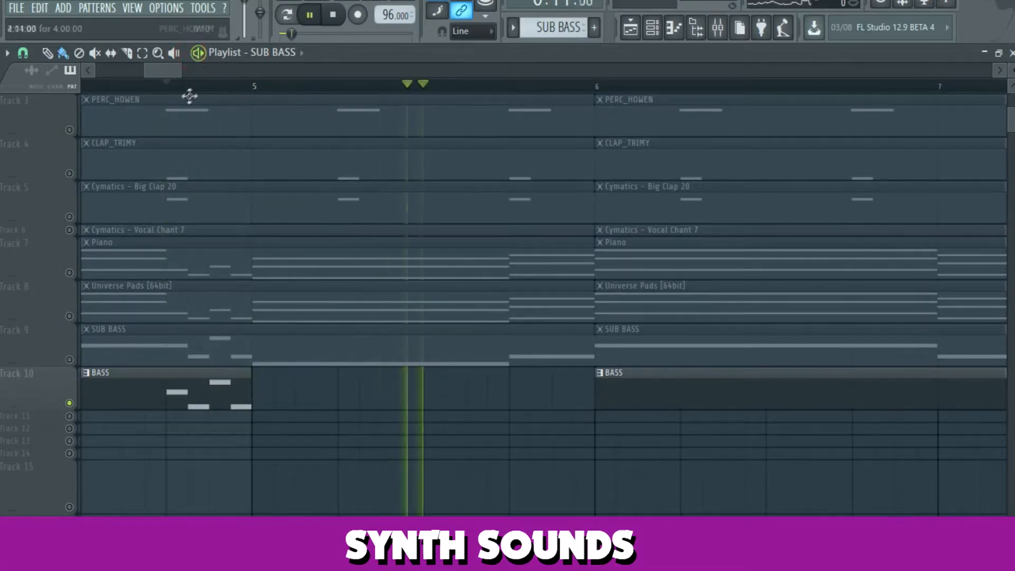
left_click(170, 90)
scroll(181, 95, "down", 2)
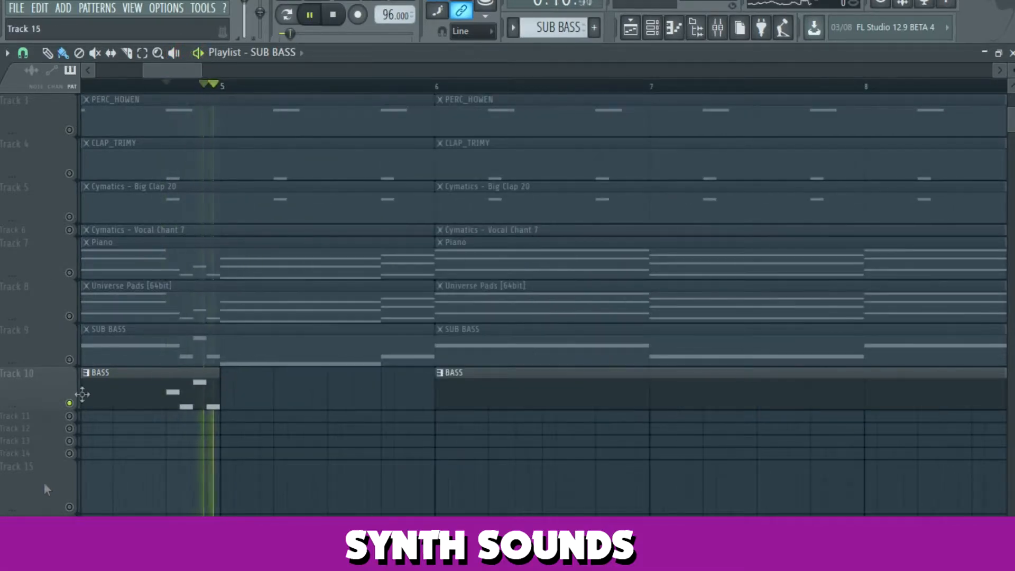
- Unmute the SUB BASS track, replay the notes before bar 5 with both basses, and stop playback
left_click(69, 359)
left_click(170, 89)
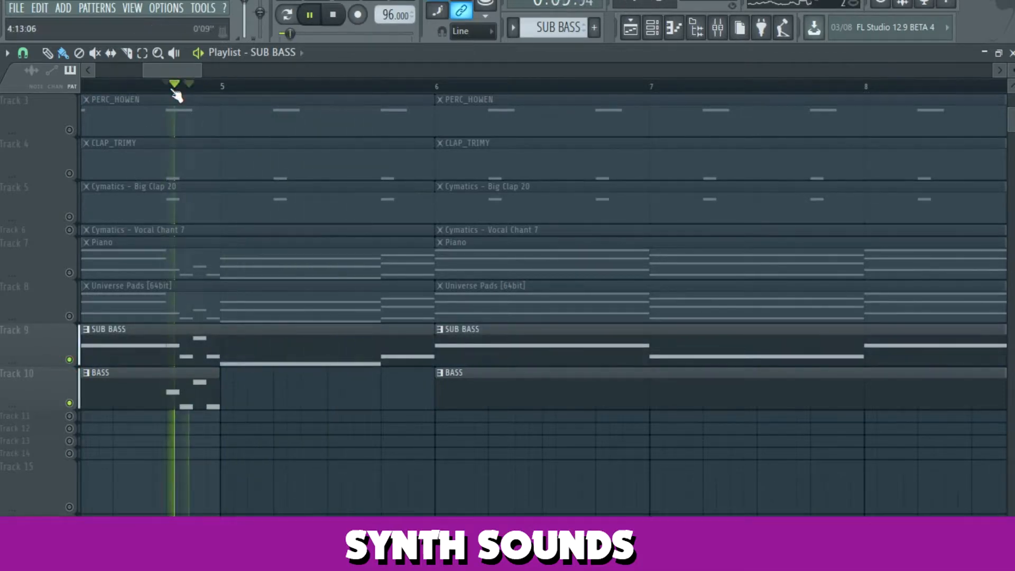
left_click(171, 90)
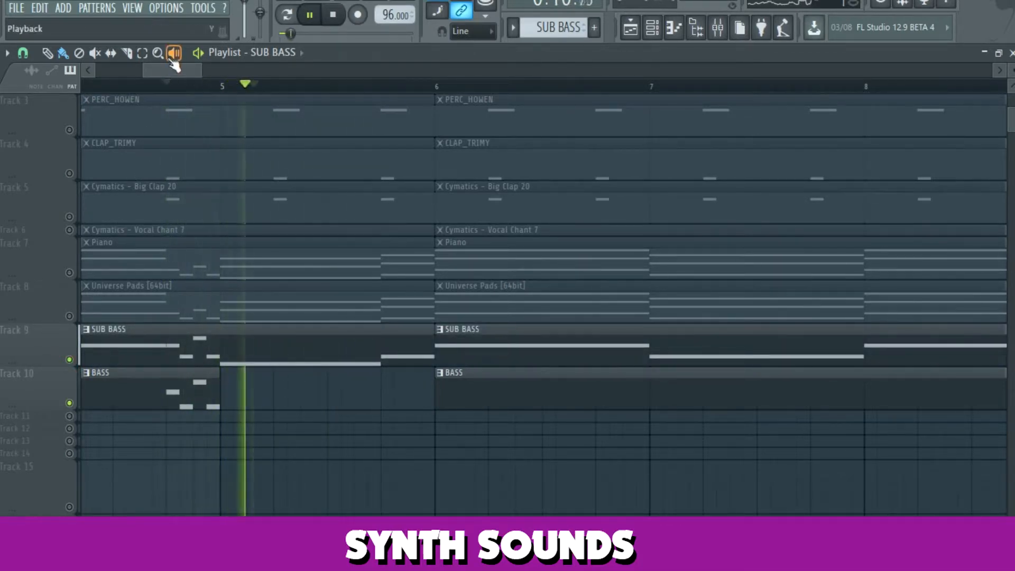
key("space")
- Select bars 18 through 25 of the playlist as the playback range
left_click_drag(203, 69, 522, 115)
scroll(522, 115, "up", 3)
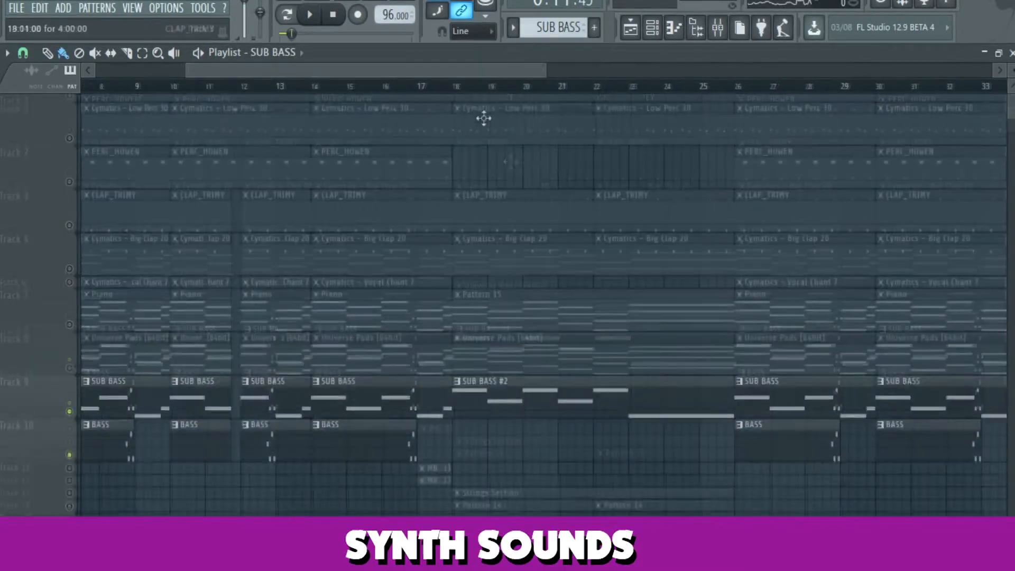
left_click_drag(599, 90, 726, 93)
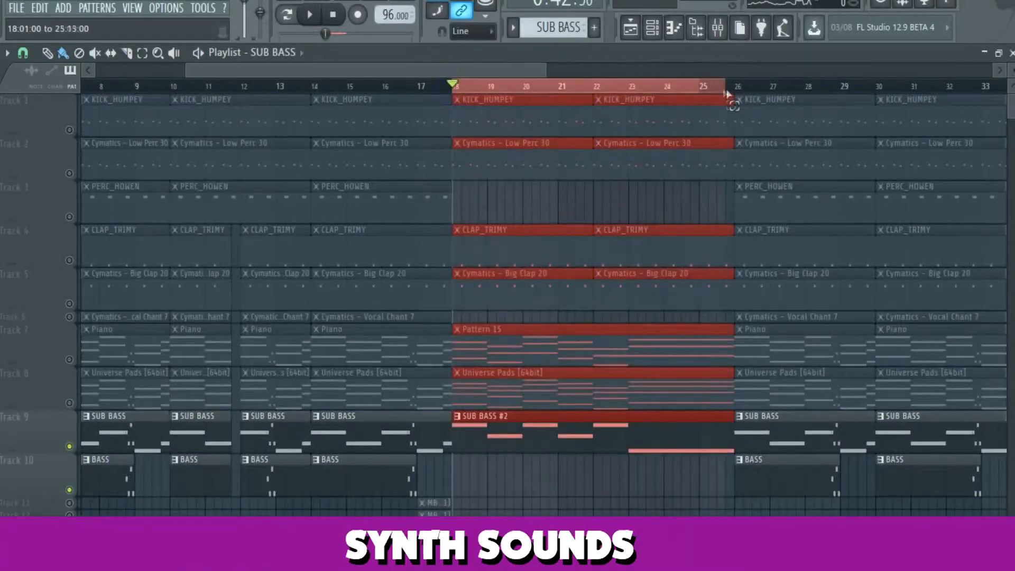
- Enlarge playlist tracks 12 to 14 to show the Strings Section and Pattern 14 clips
scroll(662, 204, "down", 5)
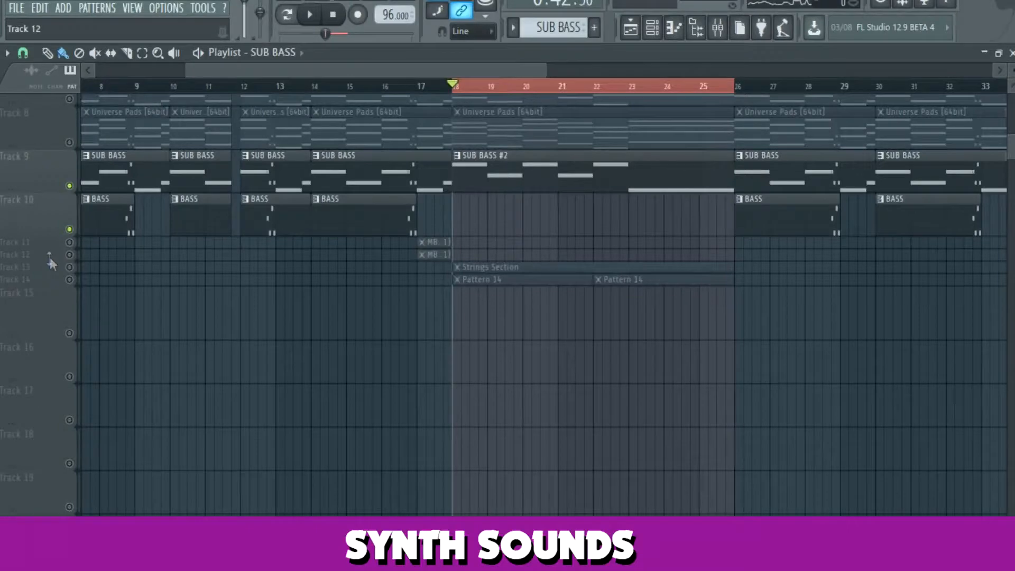
left_click_drag(45, 260, 48, 474)
scroll(446, 341, "down", 1)
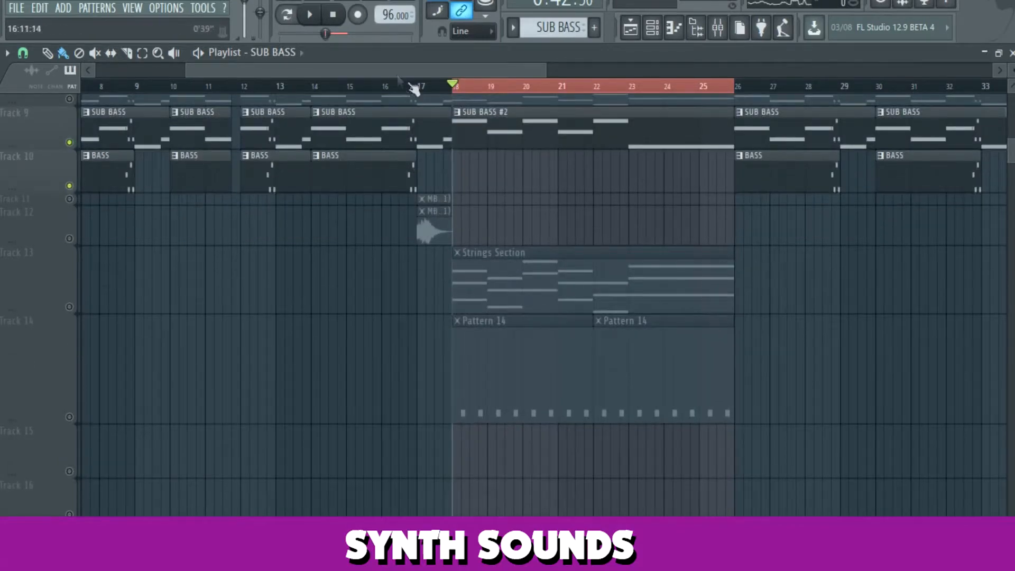
left_click_drag(415, 73, 476, 74)
scroll(329, 94, "up", 2)
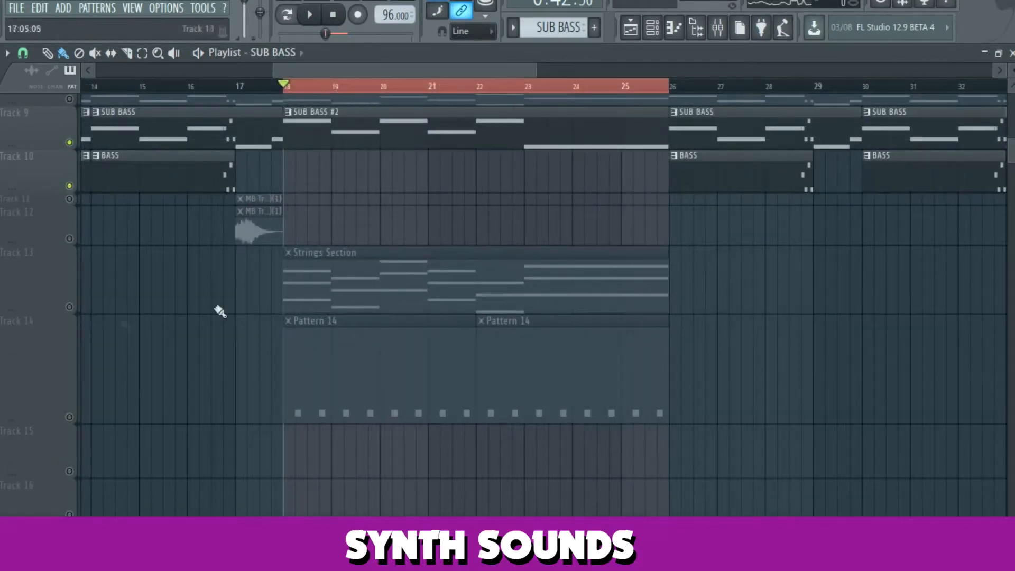
- Unmute the Strings Section track, play the selected bars, and unmute the Pattern 14 track
left_click(69, 307)
key("space")
scroll(259, 208, "up", 4)
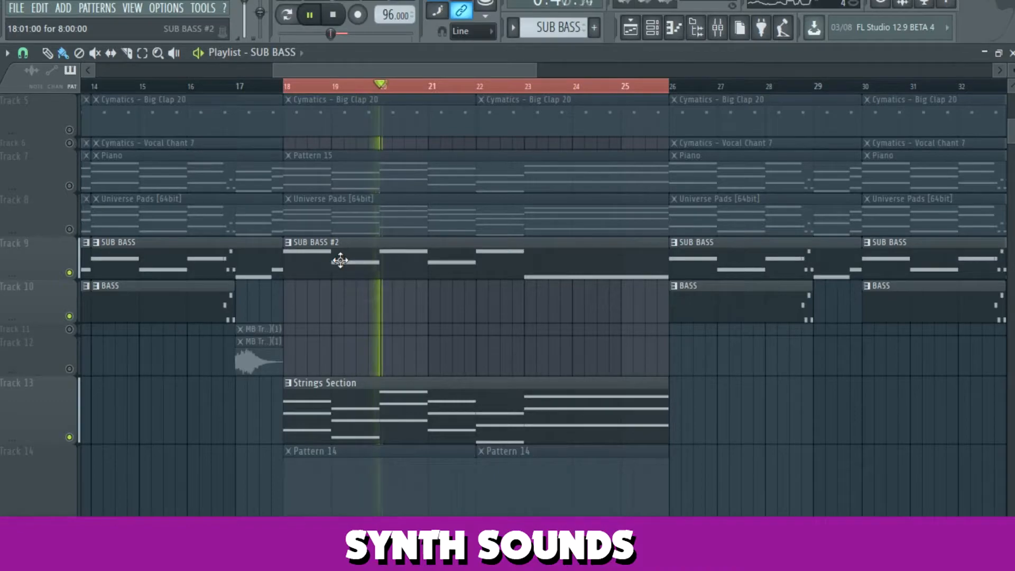
scroll(340, 260, "up", 3)
scroll(339, 260, "down", 4)
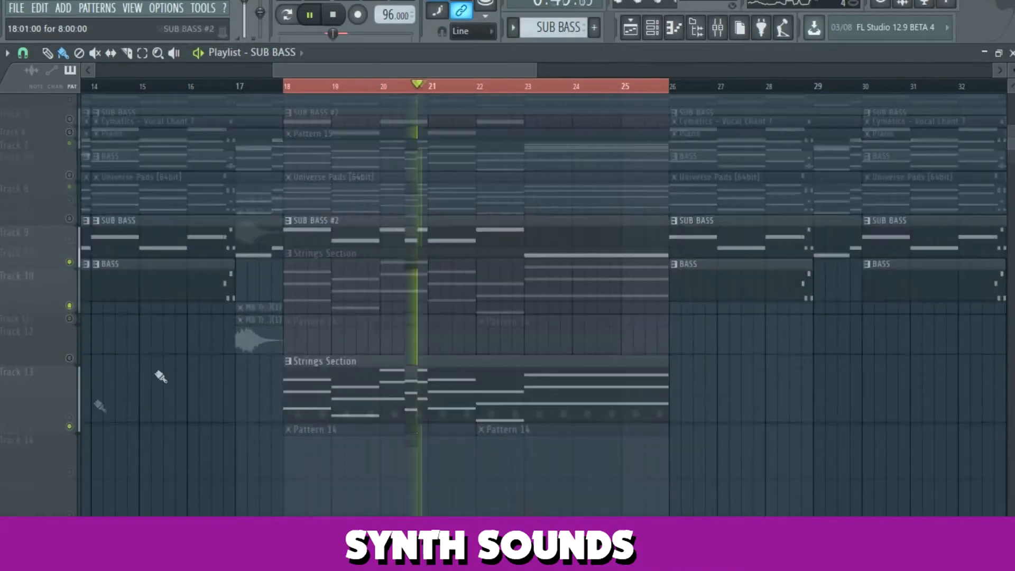
left_click(74, 419)
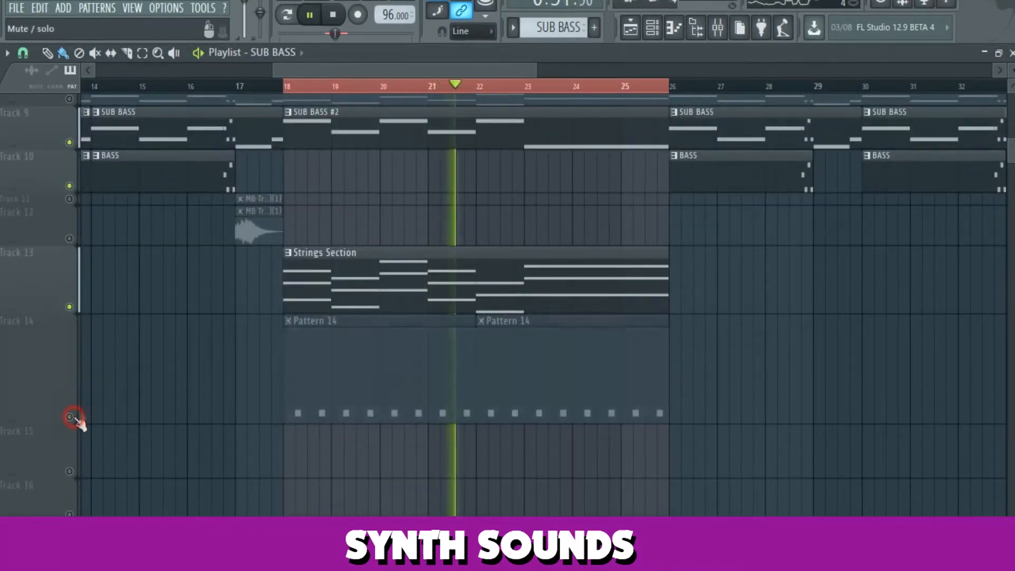
- Unmute the Low Perc 30, KICK_HUMPEY, CLAP_TRIMY, Big Clap 20, Piano, and Universe Pads tracks during playback
scroll(154, 303, "up", 4)
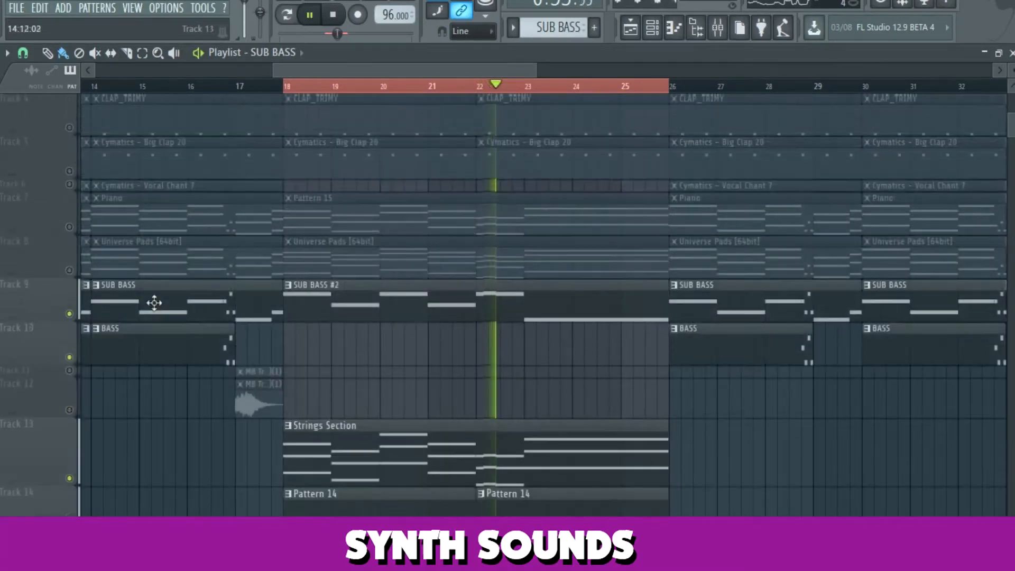
scroll(154, 302, "up", 3)
left_click(68, 172)
left_click(69, 129)
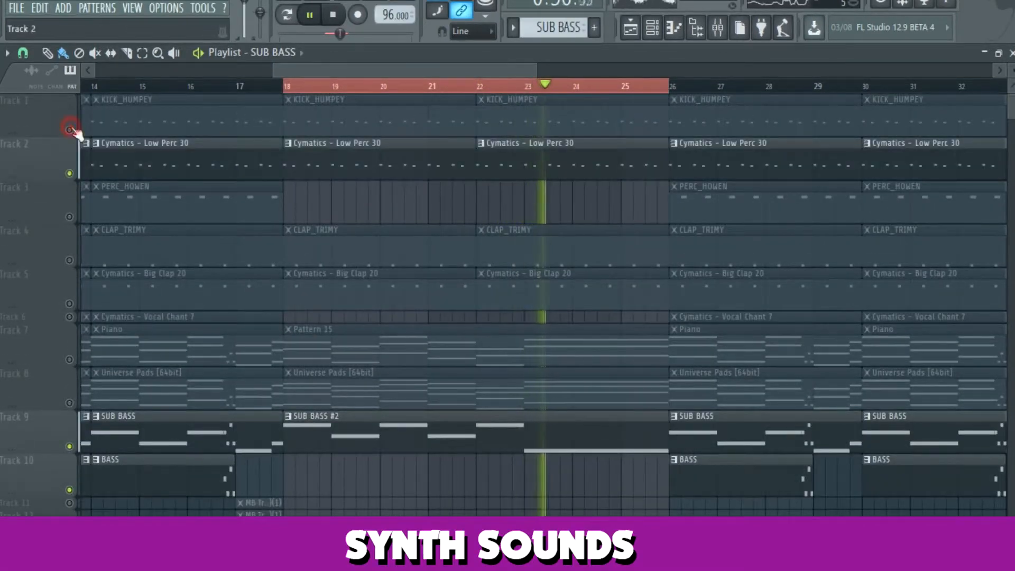
left_click(69, 260)
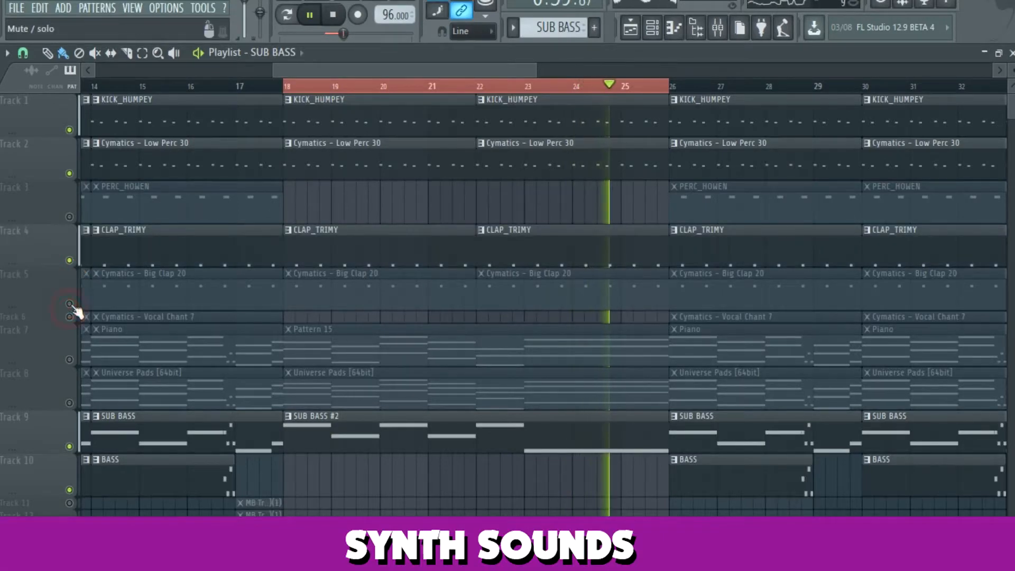
left_click(69, 304)
left_click(70, 359)
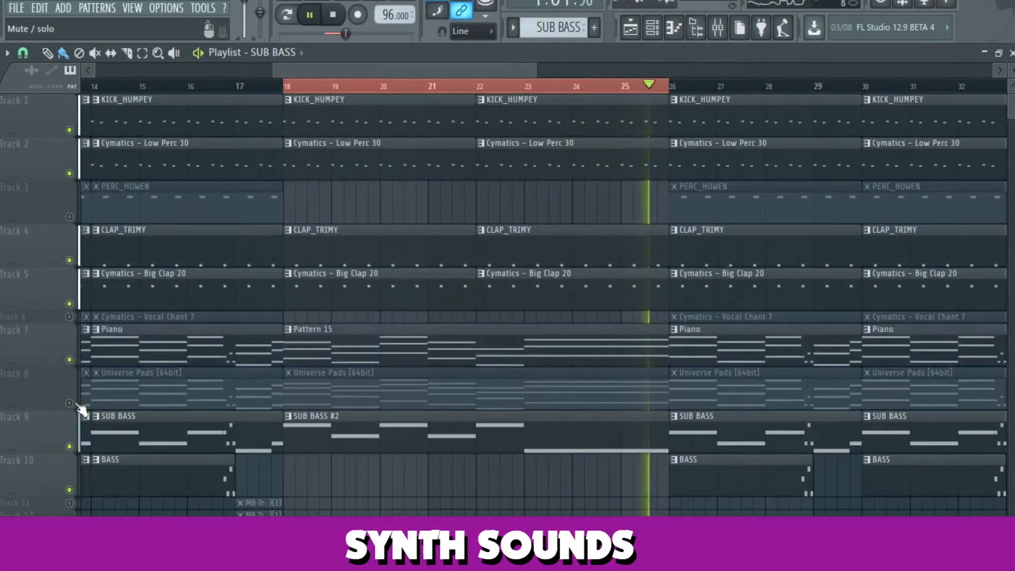
left_click(69, 403)
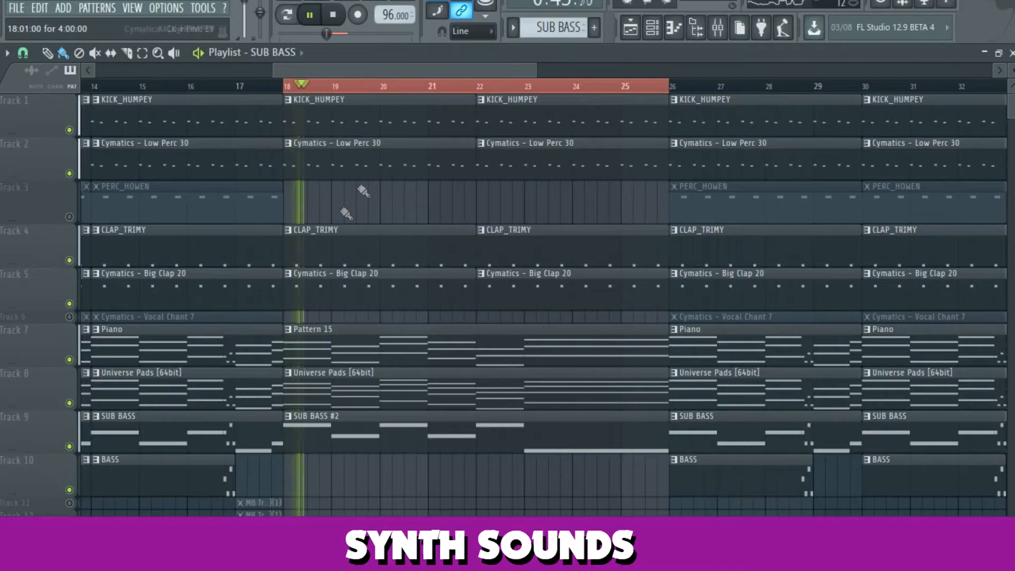
- Fit the whole arrangement in the playlist view and clear the time selection, playing from bar 18
scroll(414, 91, "down", 2)
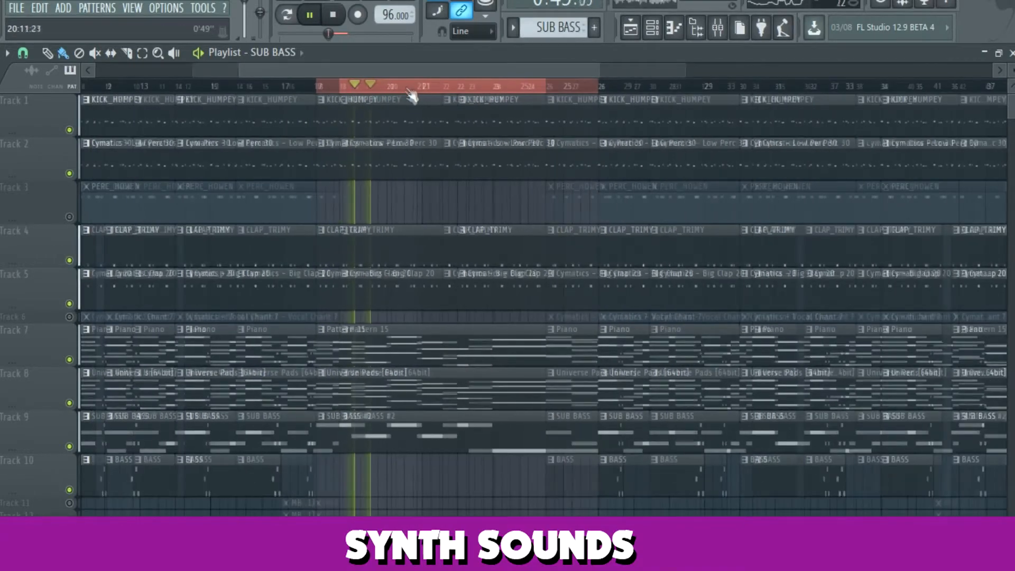
scroll(393, 204, "down", 1)
scroll(394, 204, "down", 2)
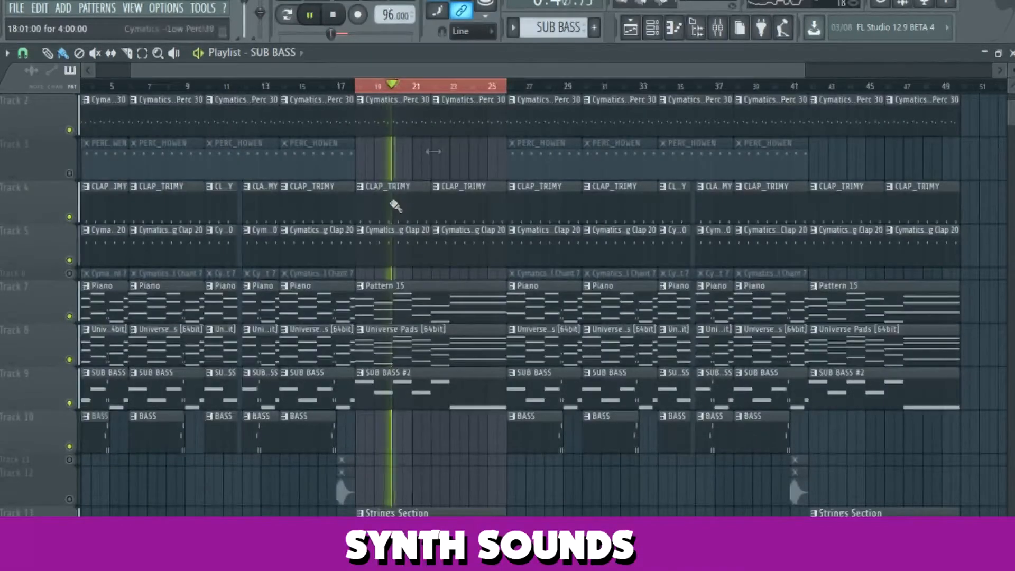
scroll(396, 205, "up", 1)
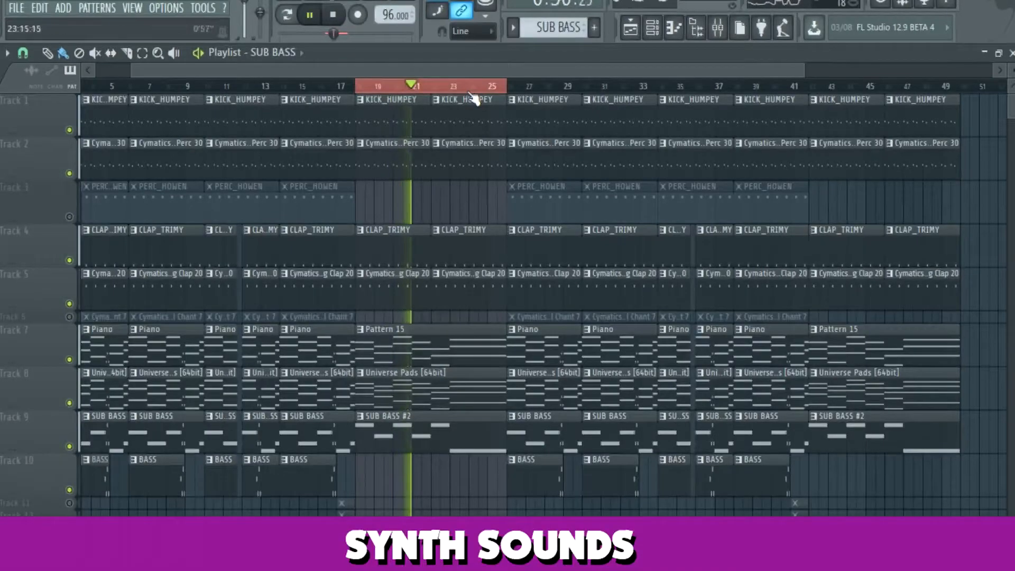
scroll(470, 95, "down", 1)
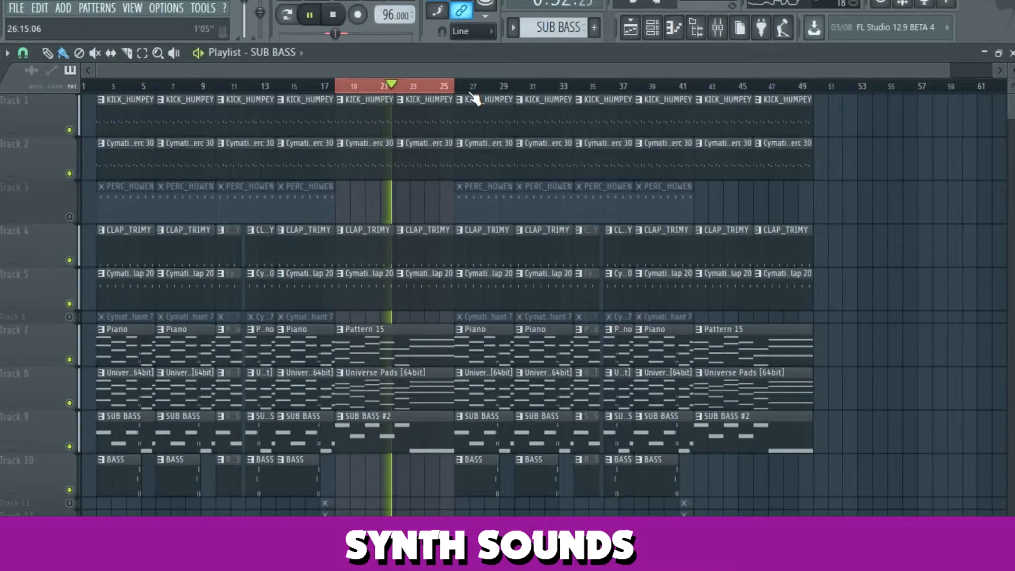
scroll(465, 95, "down", 1)
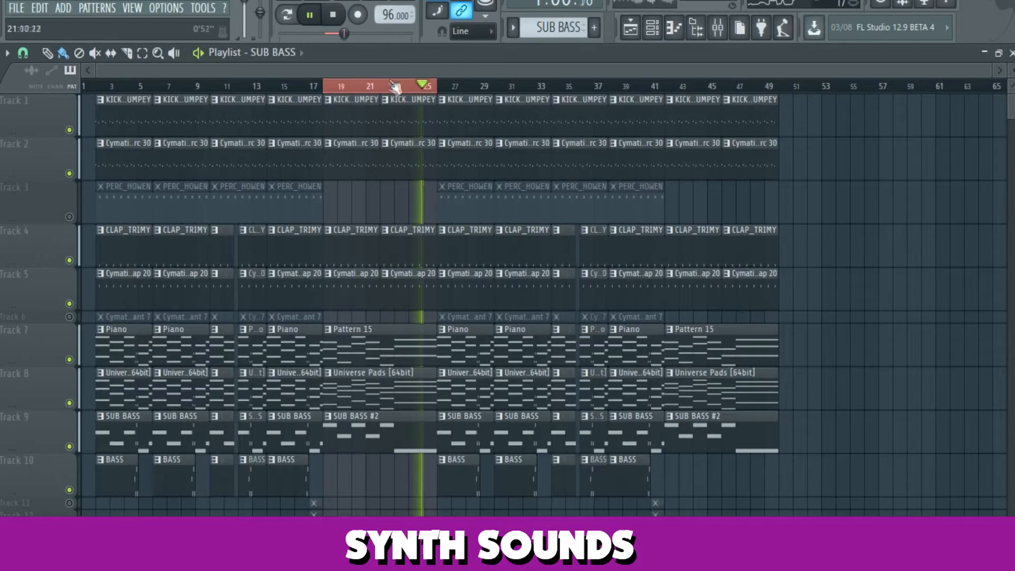
double_click(323, 87)
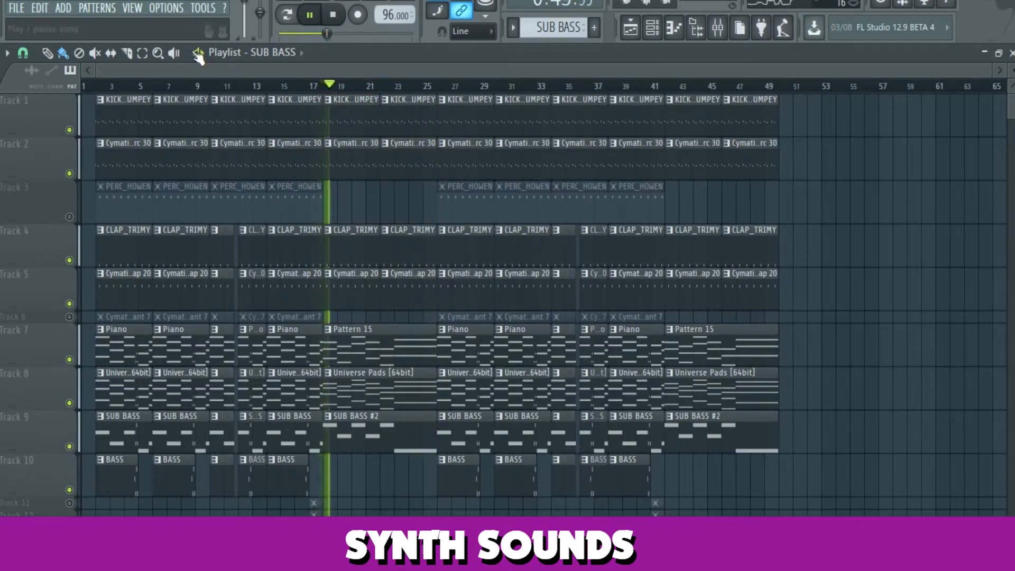
- Stop playback and select the whole arrangement from bar 2 through bar 49 in the playlist timeline
left_click(197, 53)
scroll(289, 229, "down", 2)
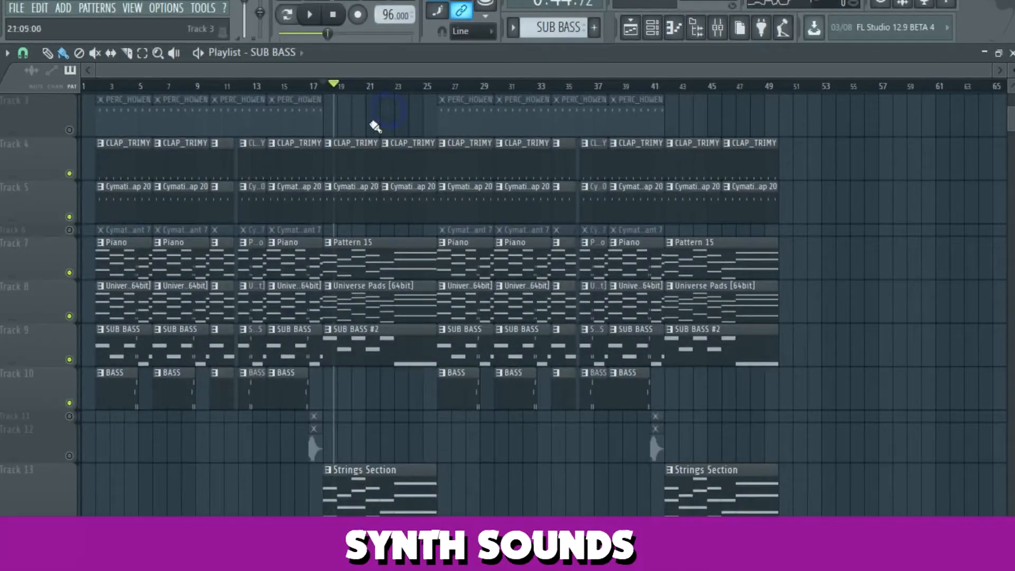
scroll(374, 126, "up", 2)
left_click_drag(109, 91, 770, 87)
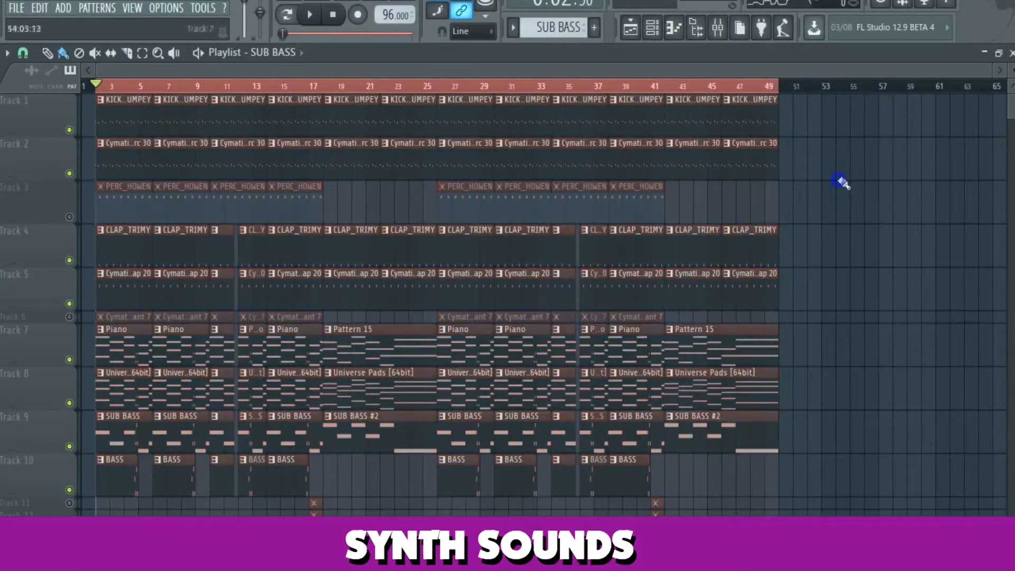
- Shrink the heights of playlist tracks 12 to 14 and unmute the PERC_HOWEN track
scroll(820, 272, "down", 6)
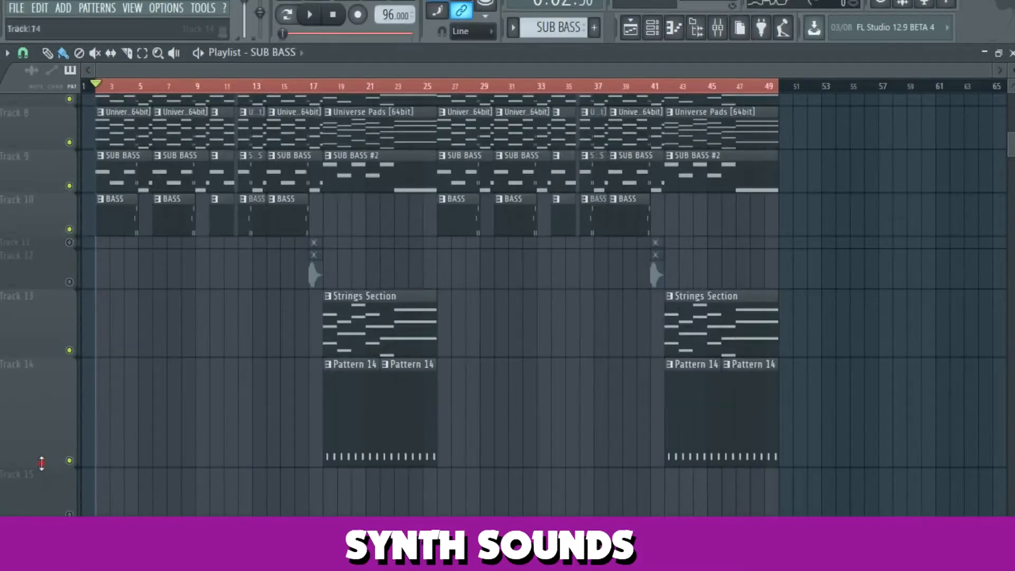
left_click_drag(41, 463, 91, 373)
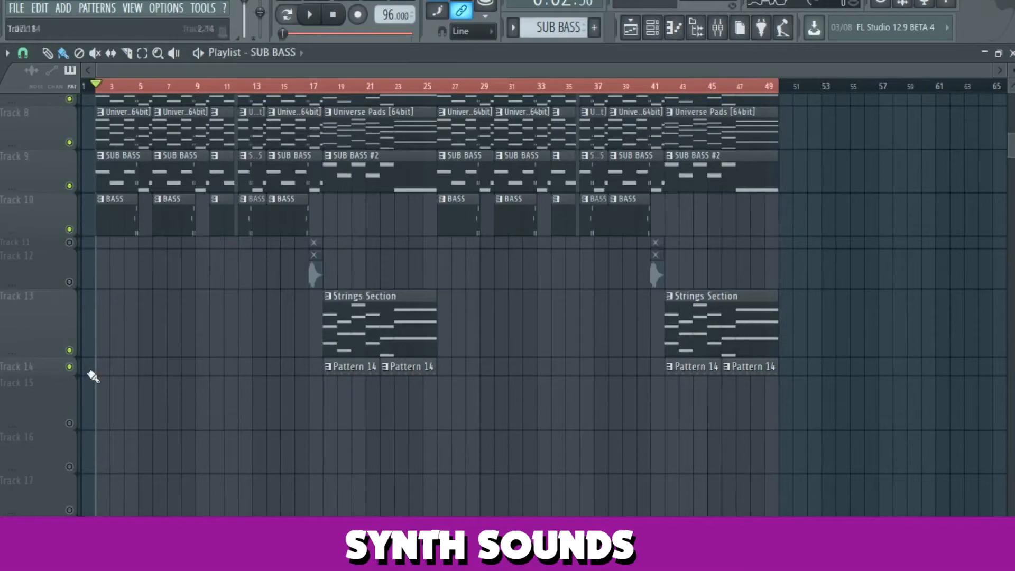
scroll(98, 379, "up", 1)
scroll(100, 384, "up", 2)
left_click_drag(31, 462, 52, 389)
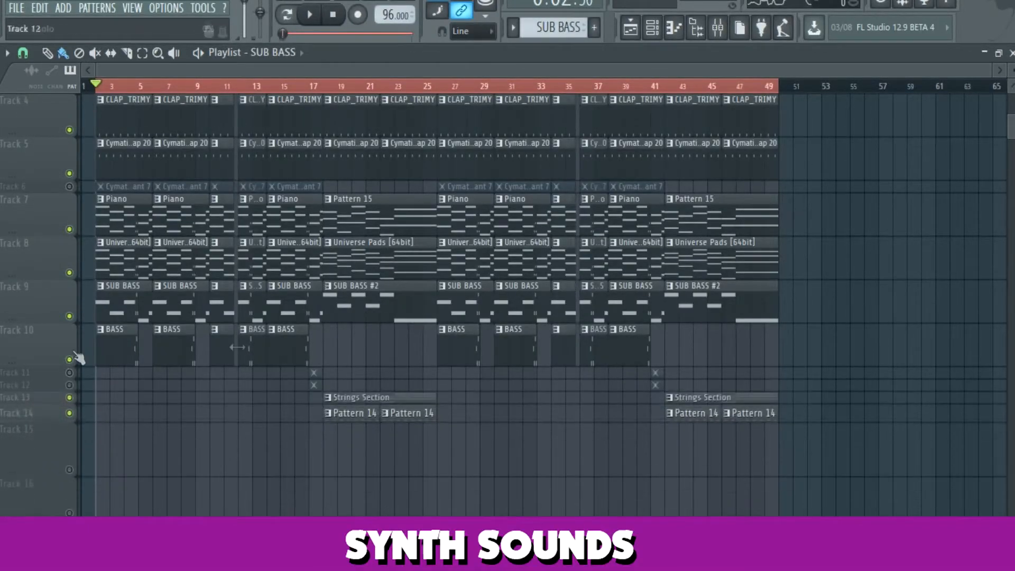
scroll(93, 228, "up", 4)
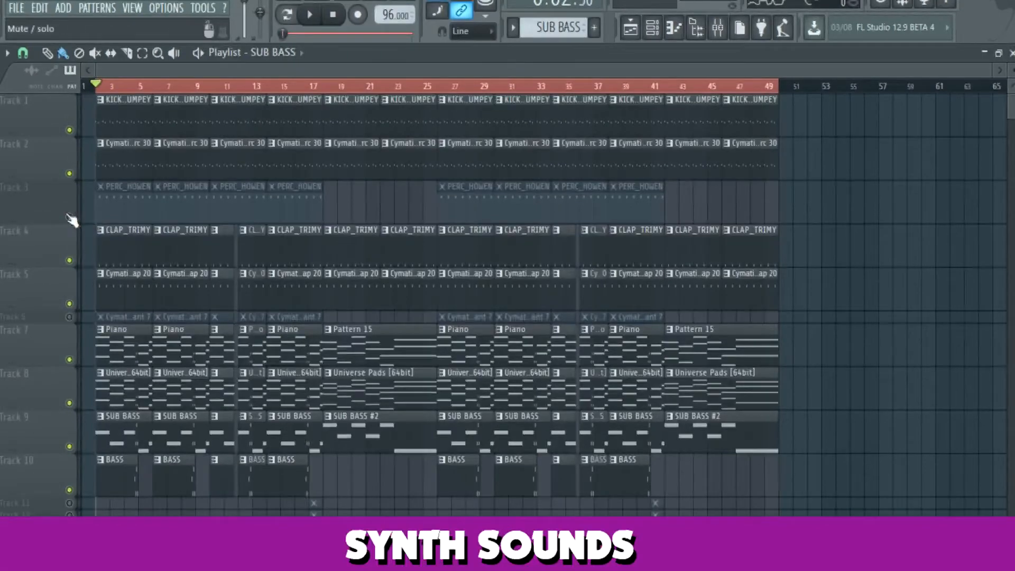
left_click(69, 217)
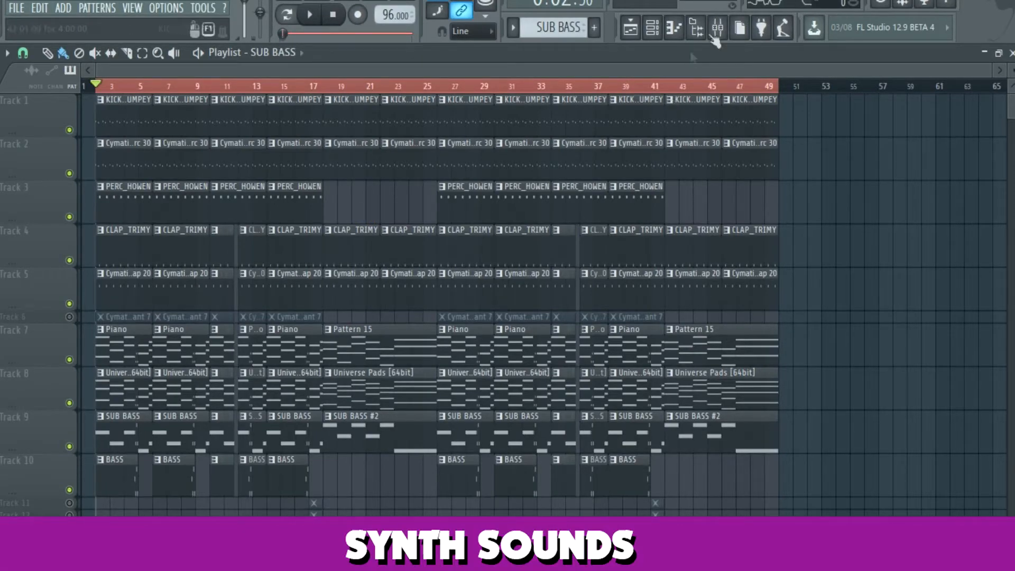
- Open the mixer and examine the effect slots of the drum inserts one by one, starting from Insert 1
left_click(718, 28)
left_click(43, 180)
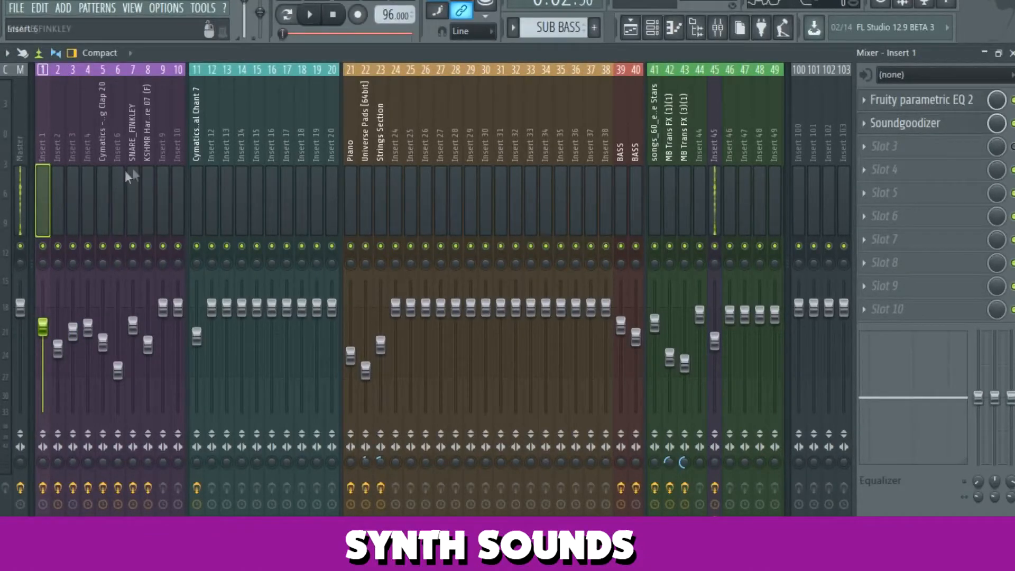
left_click(57, 179)
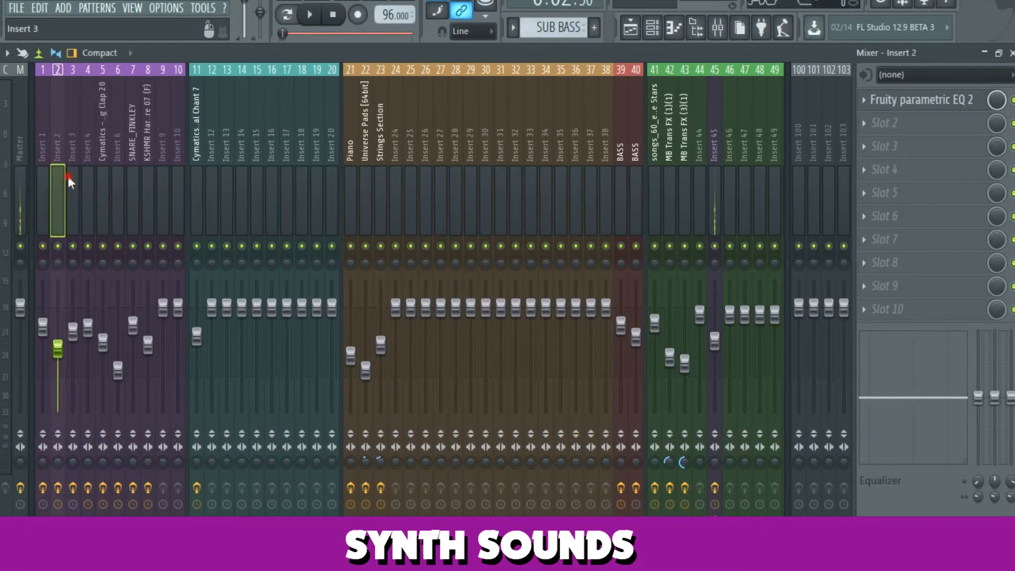
left_click(68, 175)
key("Right")
key("Right")
key("Right")
key("Right")
key("Right")
key("Right")
key("Right")
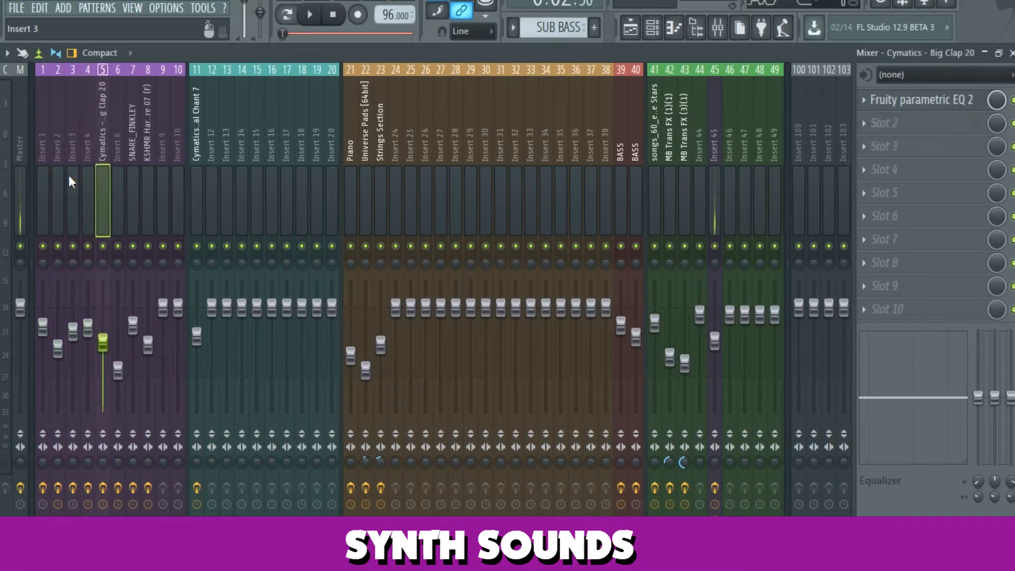
- Examine the effect chains on the vocal chant, Piano, Universe Pads, and Strings Section mixer tracks
left_click(188, 185)
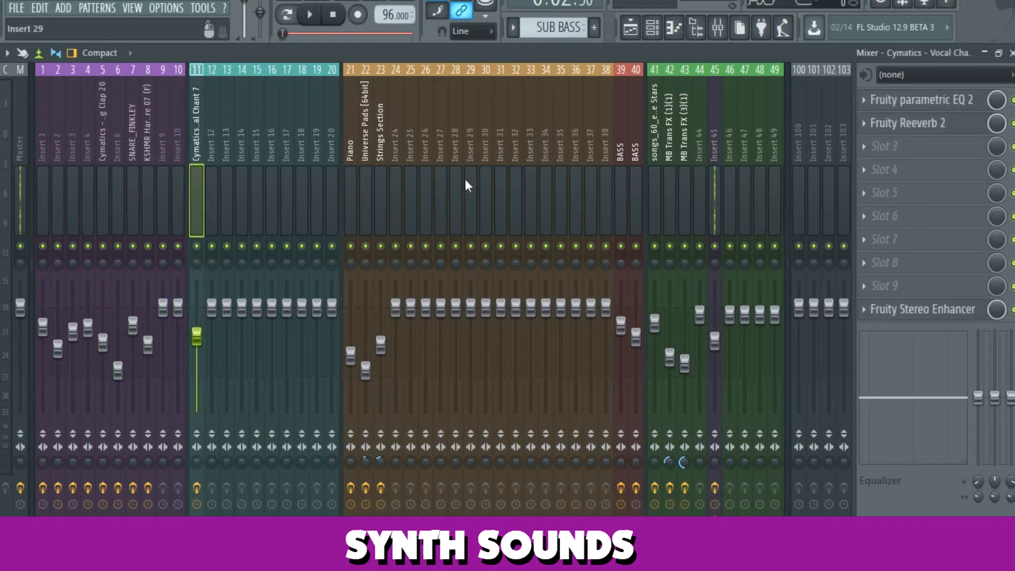
key("Right")
key("Right")
key("Right")
key("Right")
key("Right")
key("Right")
key("Right")
key("Right")
key("Right")
key("Right")
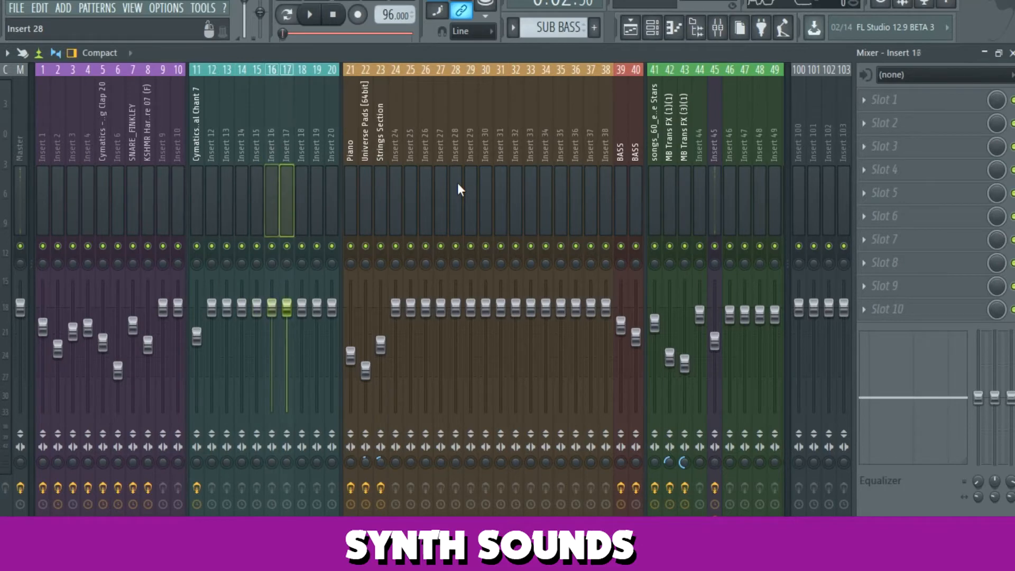
key("Left")
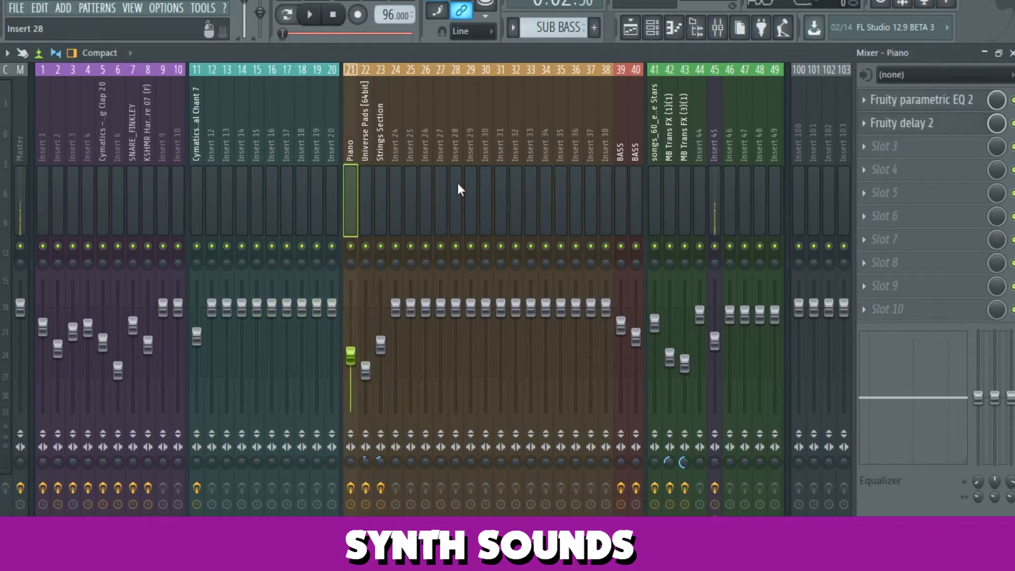
key("Right")
key("Right")
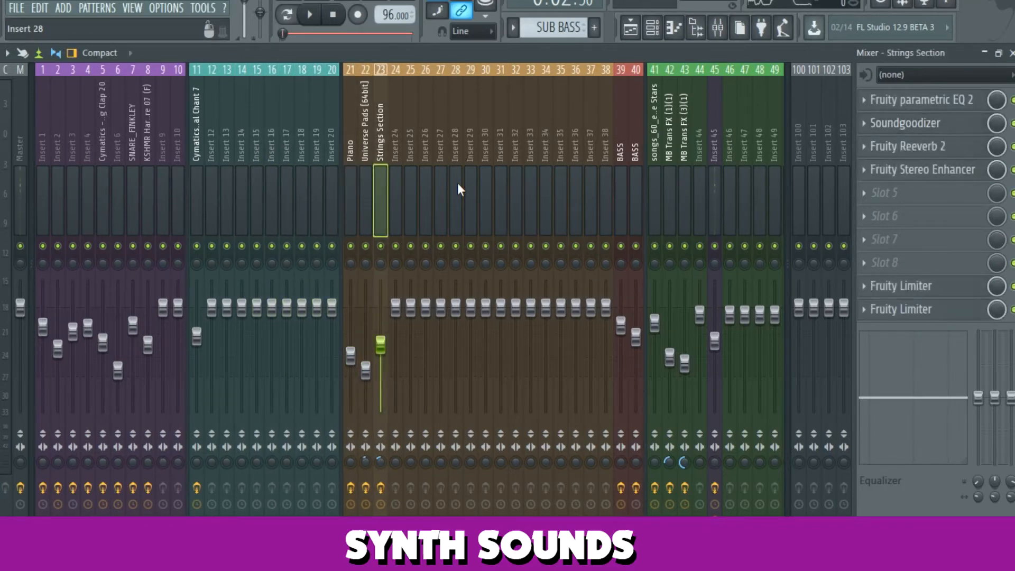
- Go through the mixer inserts following the Strings Section to check their effect slots
key("Right")
key("Right")
key("Right")
key("Right")
key("Right")
key("Right")
key("Right")
key("Right")
key("Right")
key("Right")
key("Right")
key("Right")
key("Right")
key("Right")
key("Right")
key("Right")
key("Right")
key("Right")
key("Right")
key("Right")
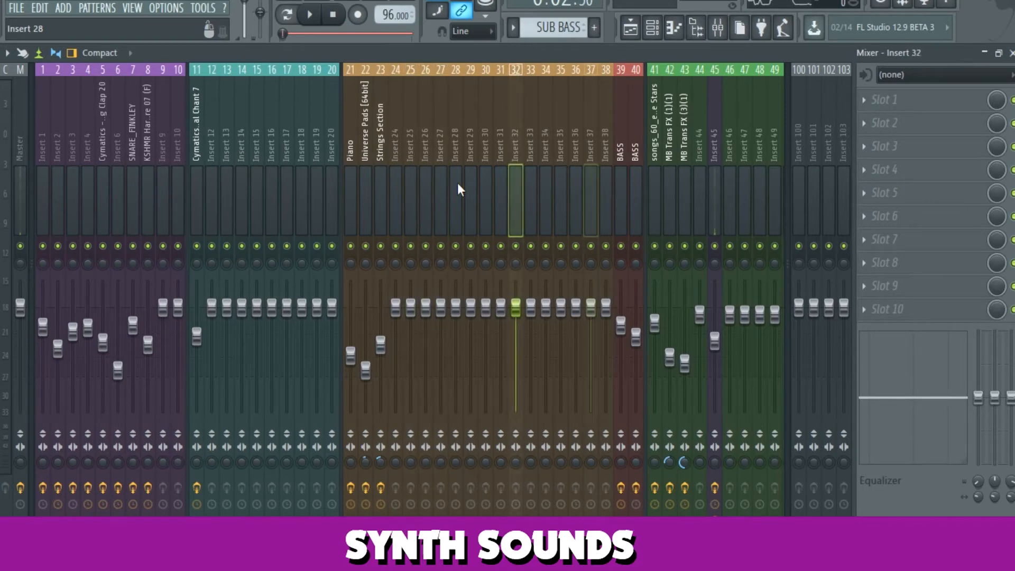
- Return to the playlist and look over the layered tracks of the arrangement
left_click(630, 28)
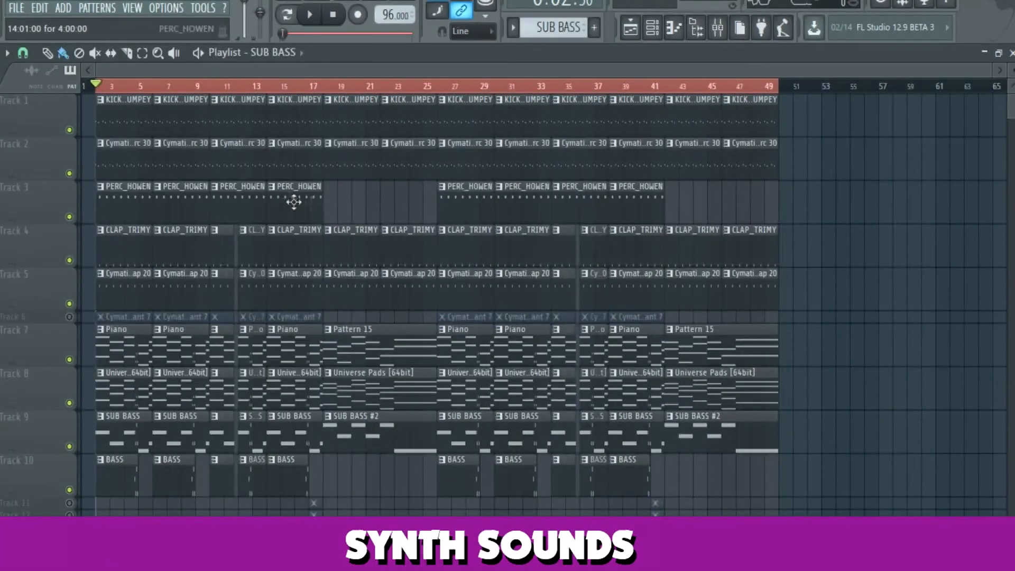
scroll(344, 205, "down", 1)
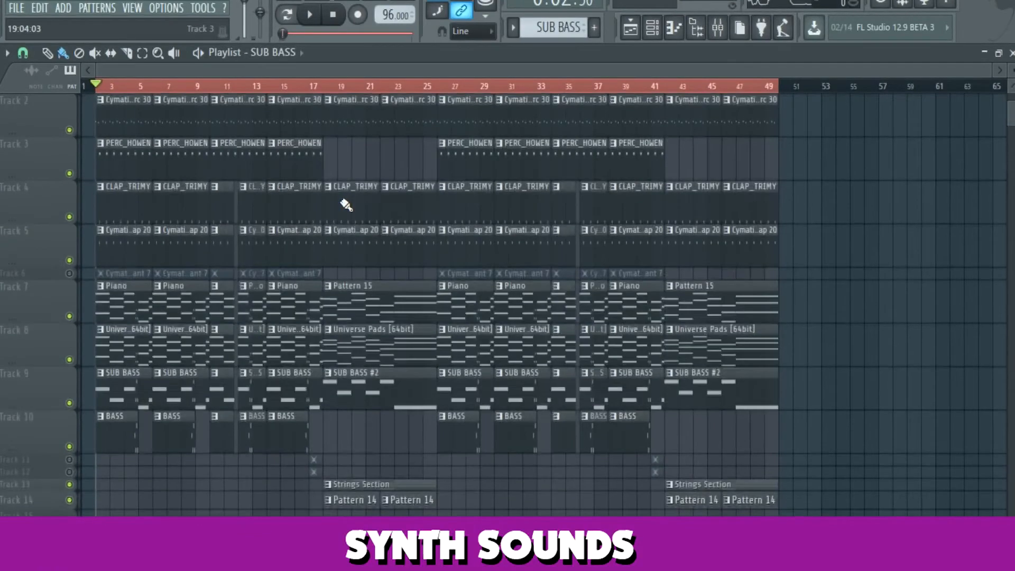
scroll(346, 205, "up", 1)
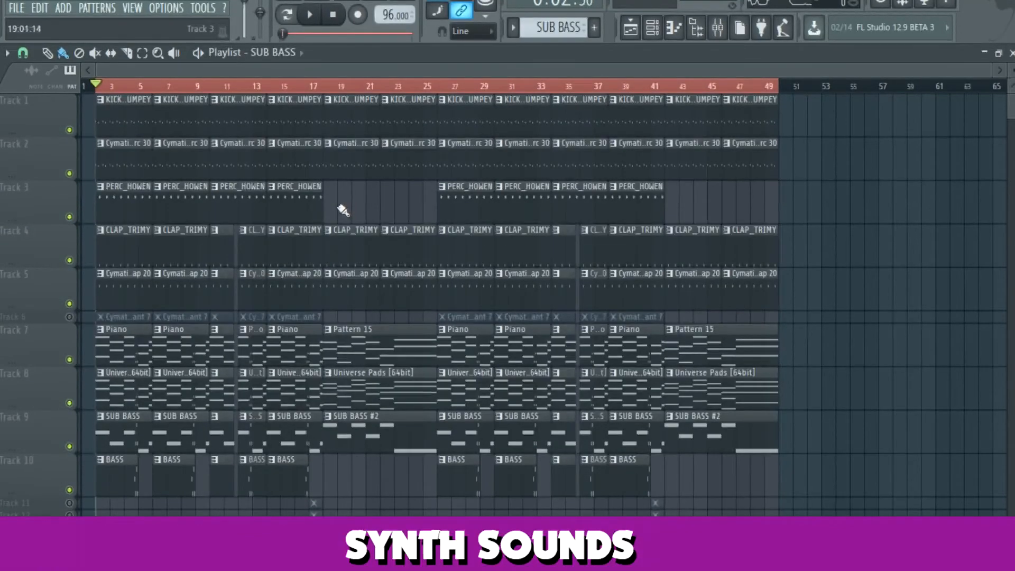